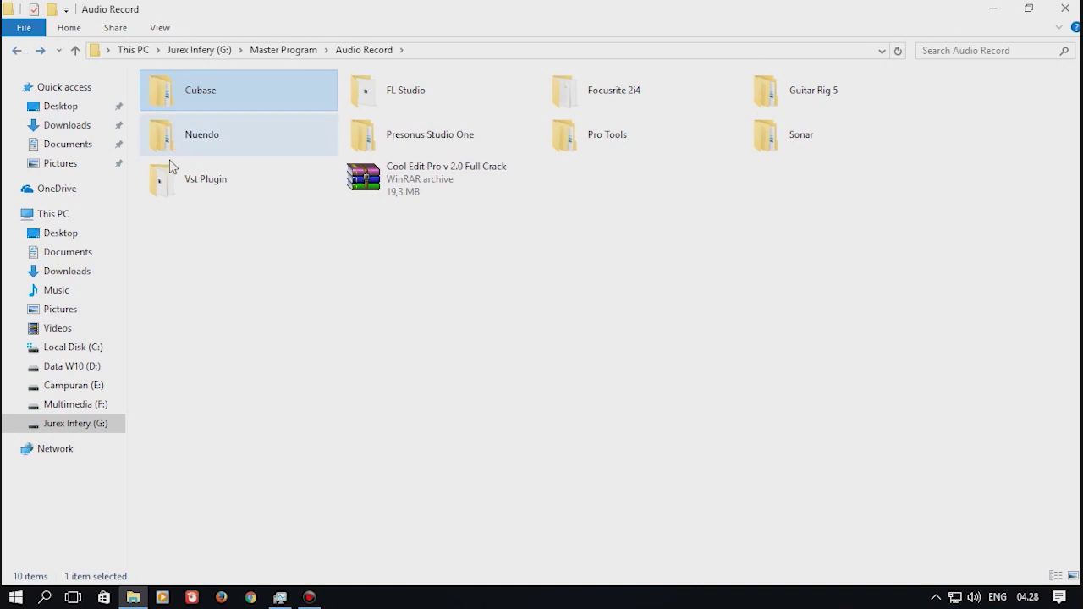
Launch the EZdrummer 64-bit installer from the Install folder of EZdrummer2_WIN, inside the Toontrack EZdrummer 2 v2.0 folder under Vst Plugin.
double_click(179, 177)
double_click(179, 178)
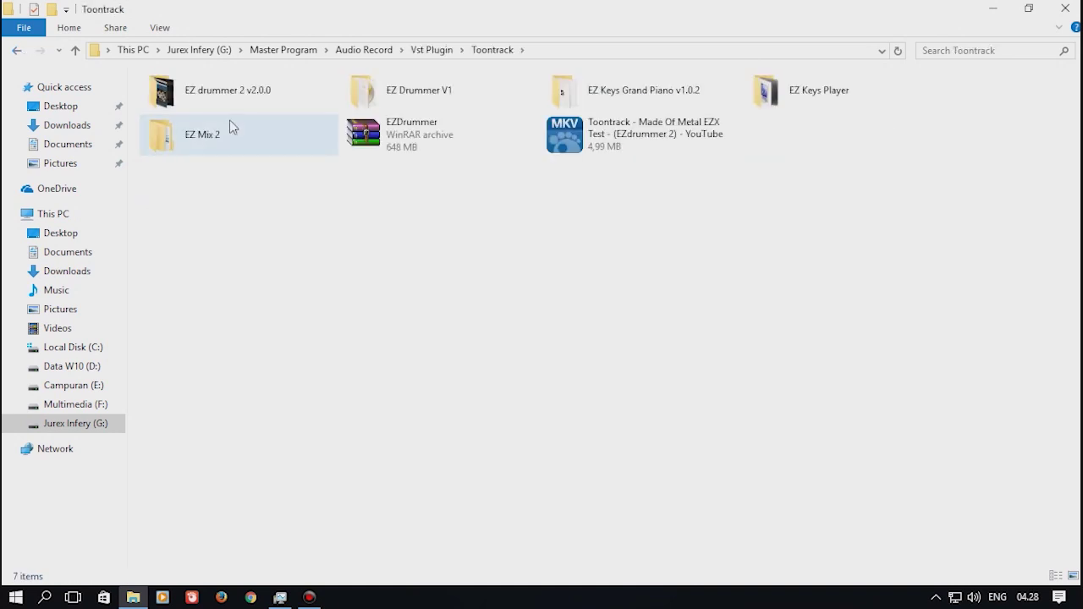
double_click(229, 94)
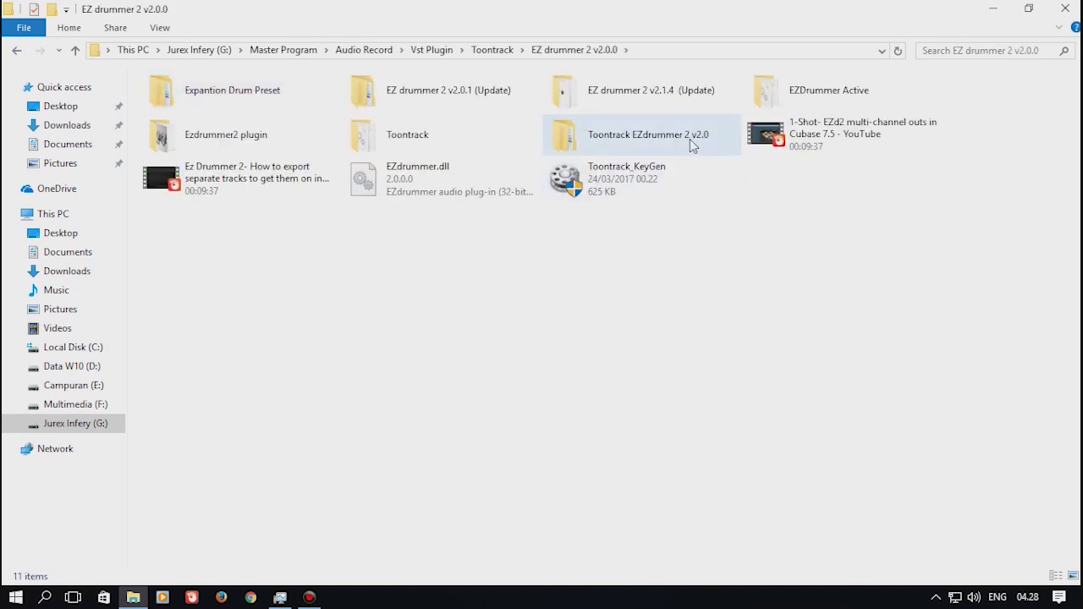
double_click(660, 146)
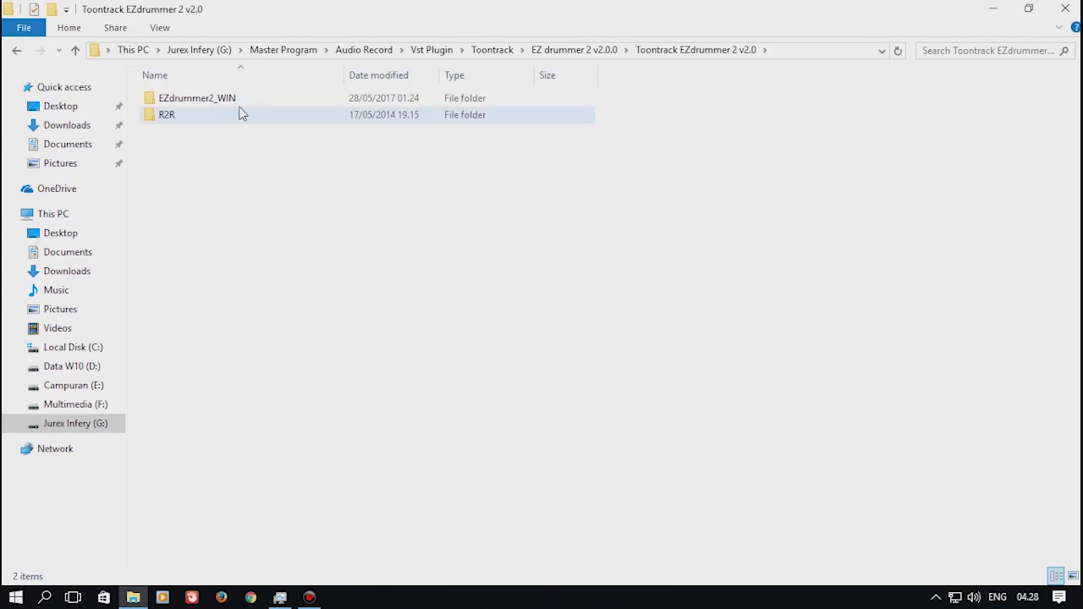
double_click(235, 100)
double_click(203, 115)
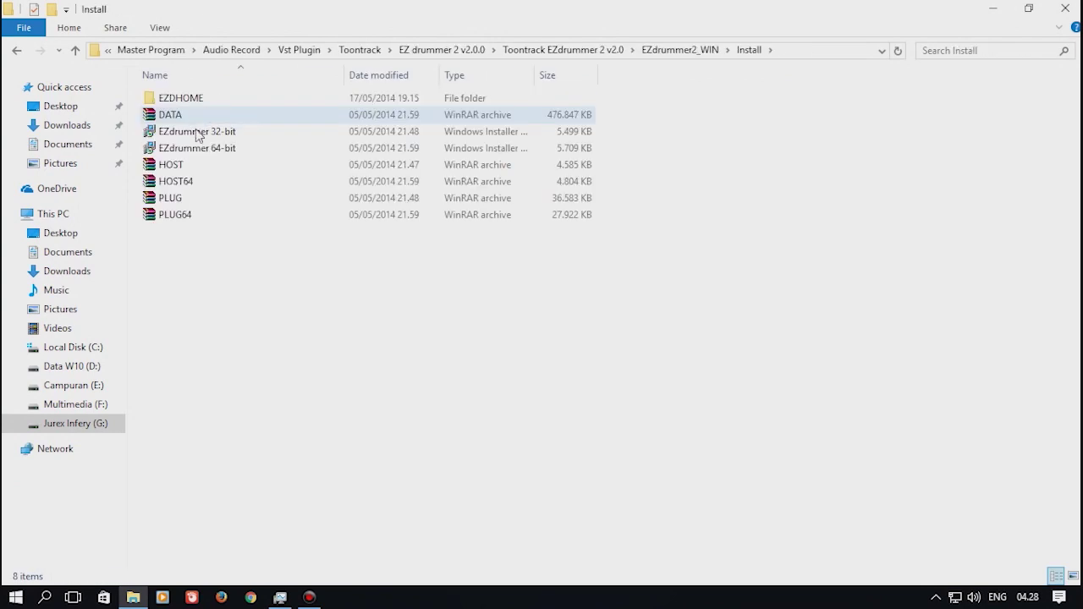
double_click(196, 148)
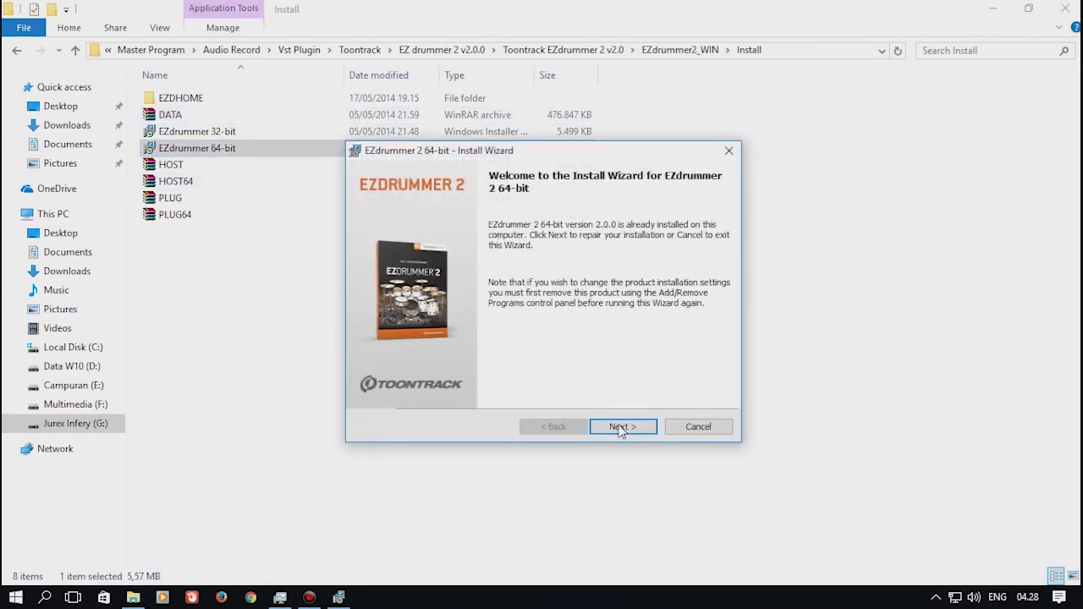
Run the EZdrummer 2 64-bit install wizard through to completion.
left_click(621, 427)
left_click(620, 427)
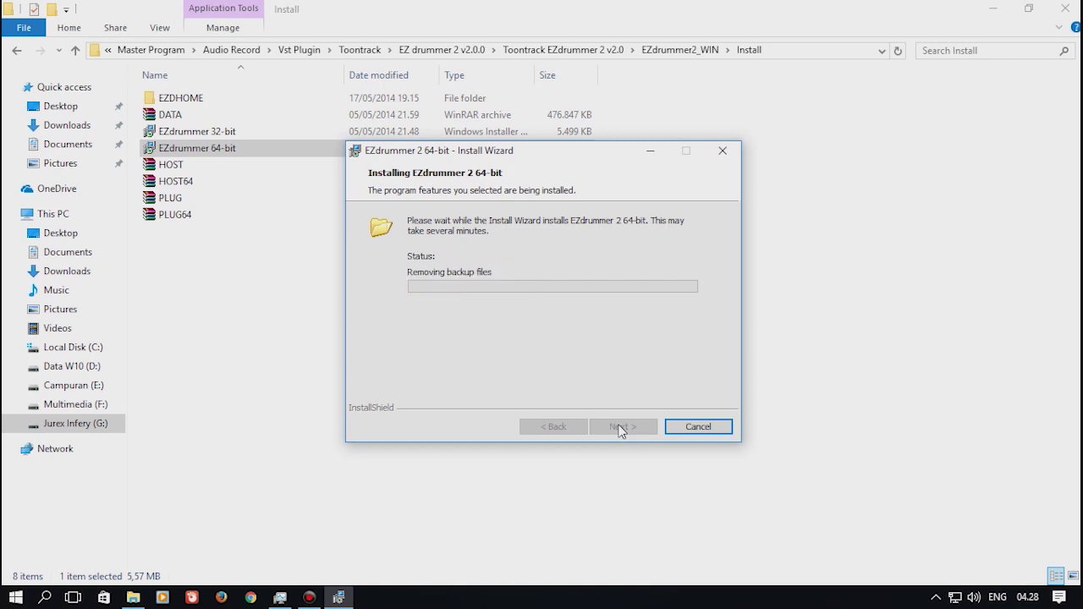
left_click(621, 426)
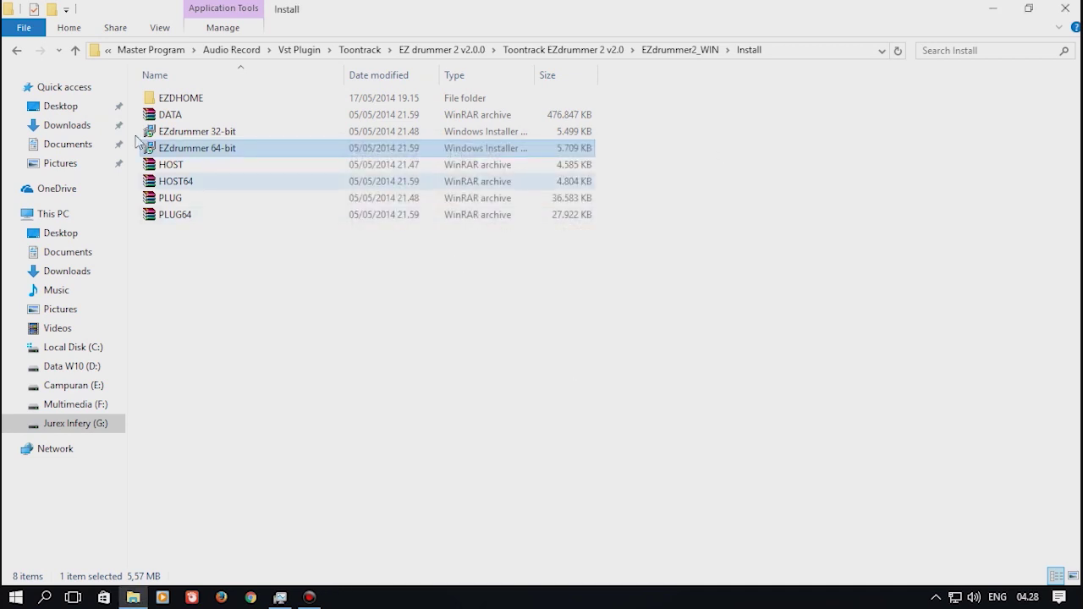
Open Toontrack_KeyGen from the R2R folder and choose Toontrack EZdrummer 2 as the product.
left_click(18, 52)
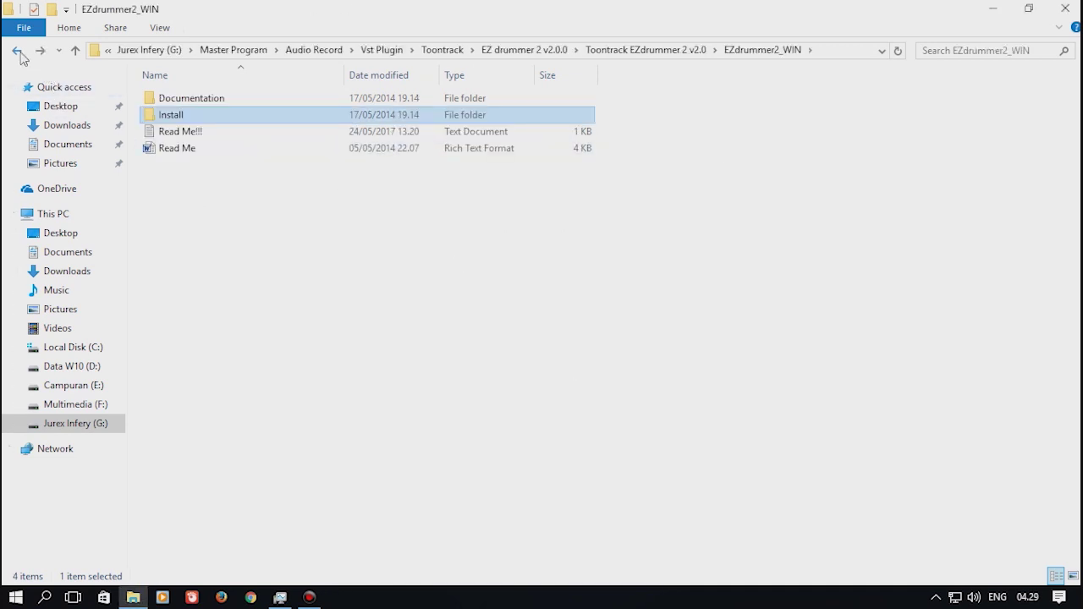
left_click(18, 52)
double_click(174, 116)
double_click(176, 116)
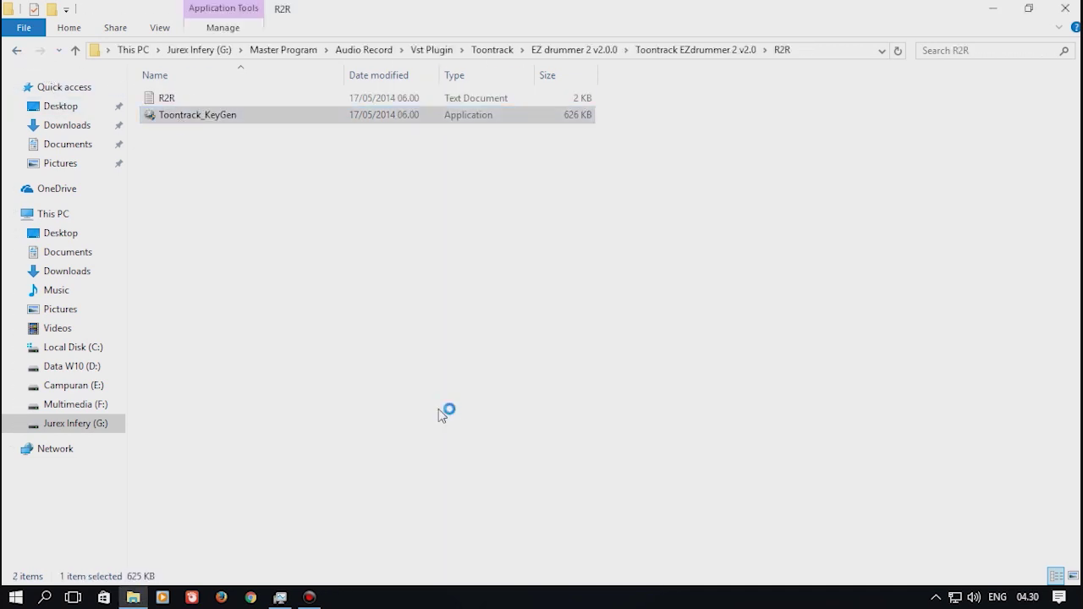
left_click(494, 287)
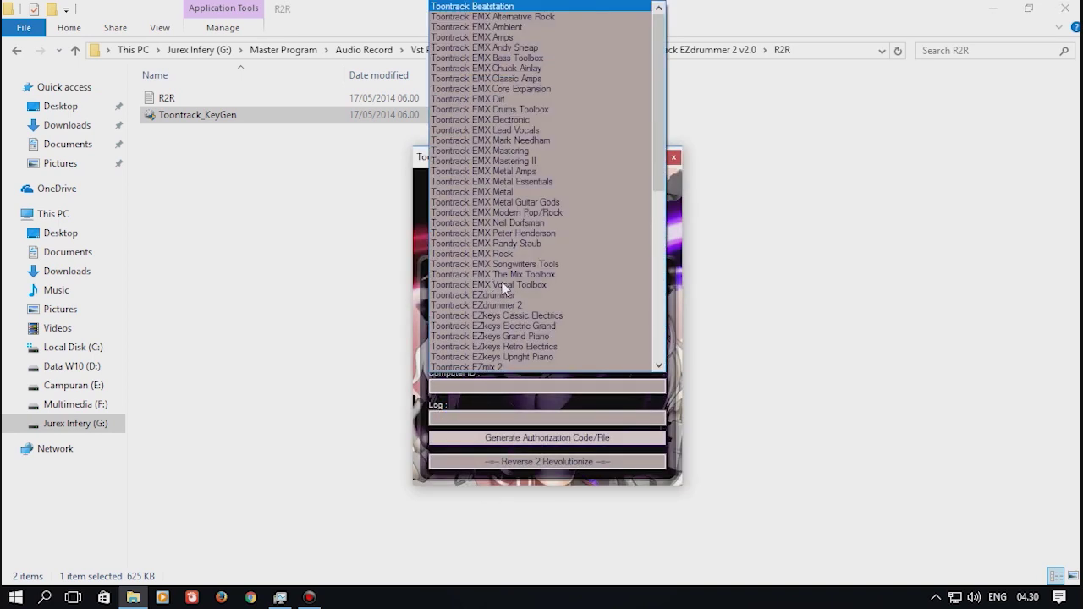
left_click(508, 304)
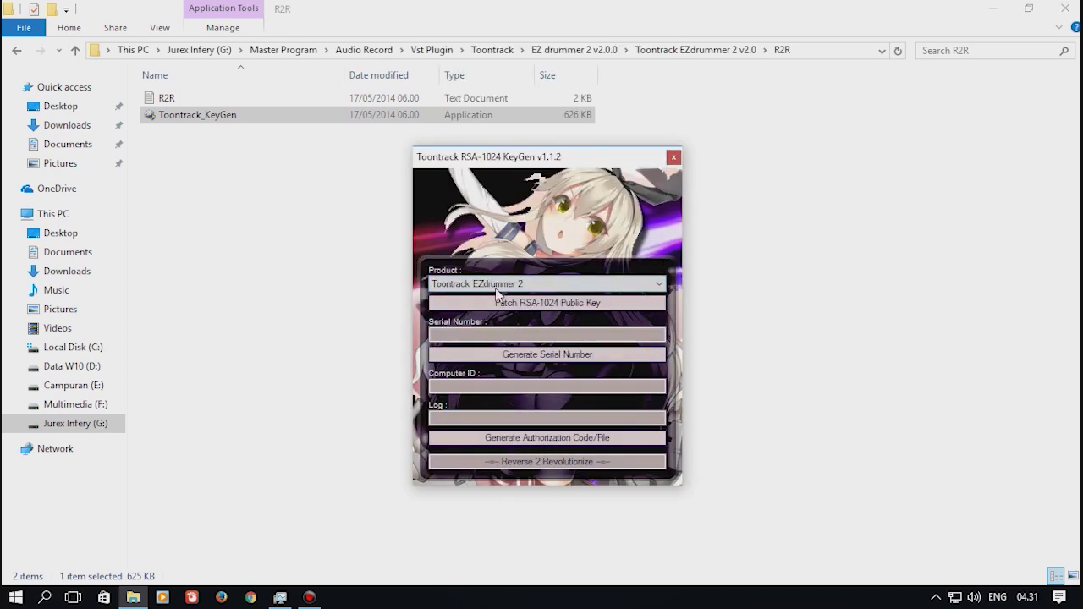
Try to patch the RSA-1024 public key in EZdrummer.dll from C:\Program Files\VstPlugins\Toontrack.
left_click(531, 306)
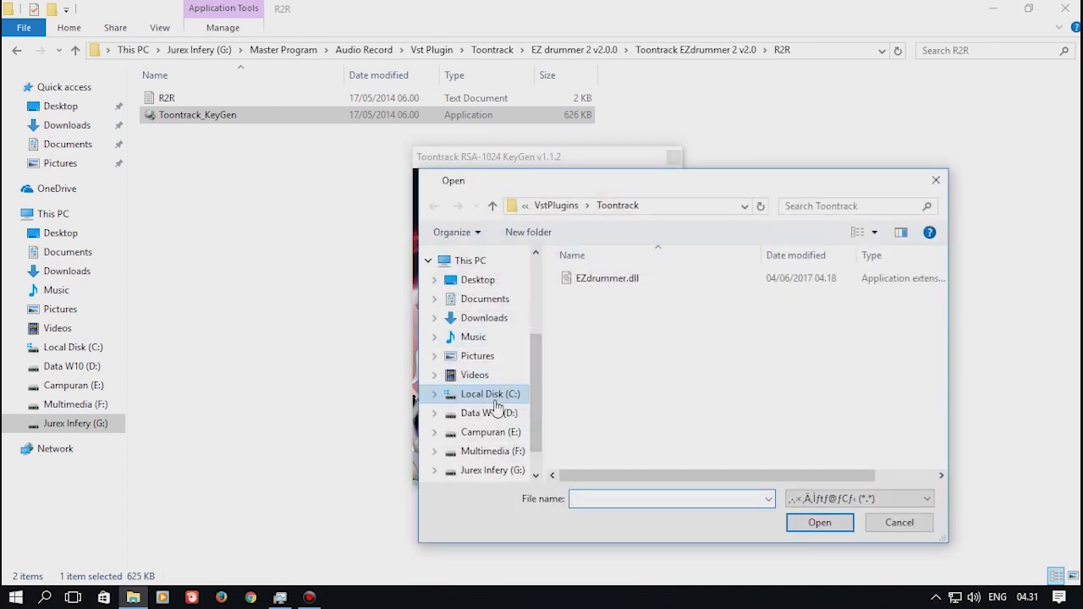
left_click(495, 396)
double_click(585, 330)
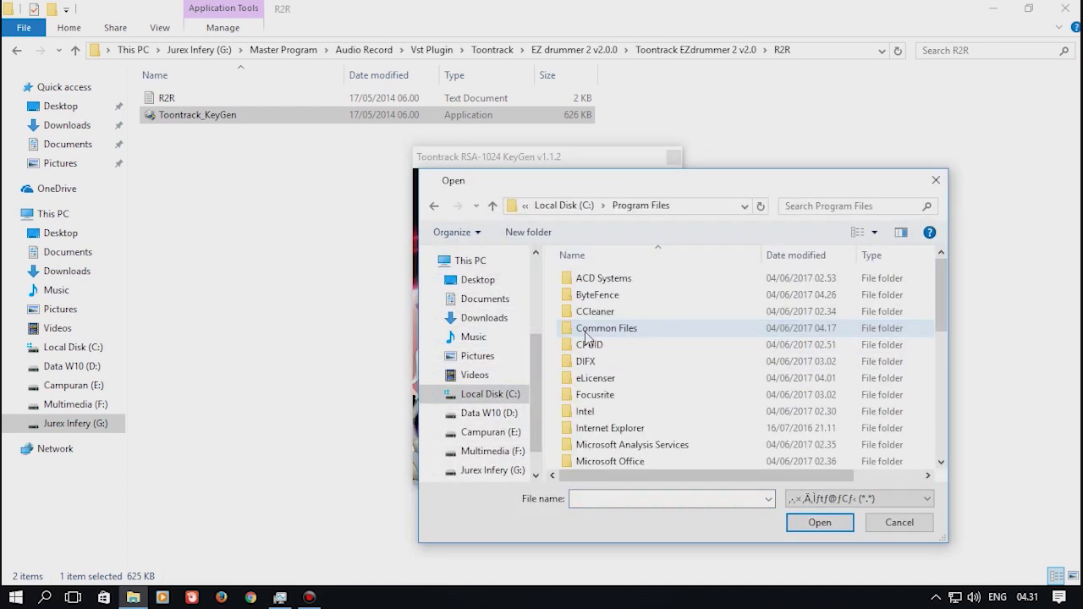
scroll(658, 372, "down", 5)
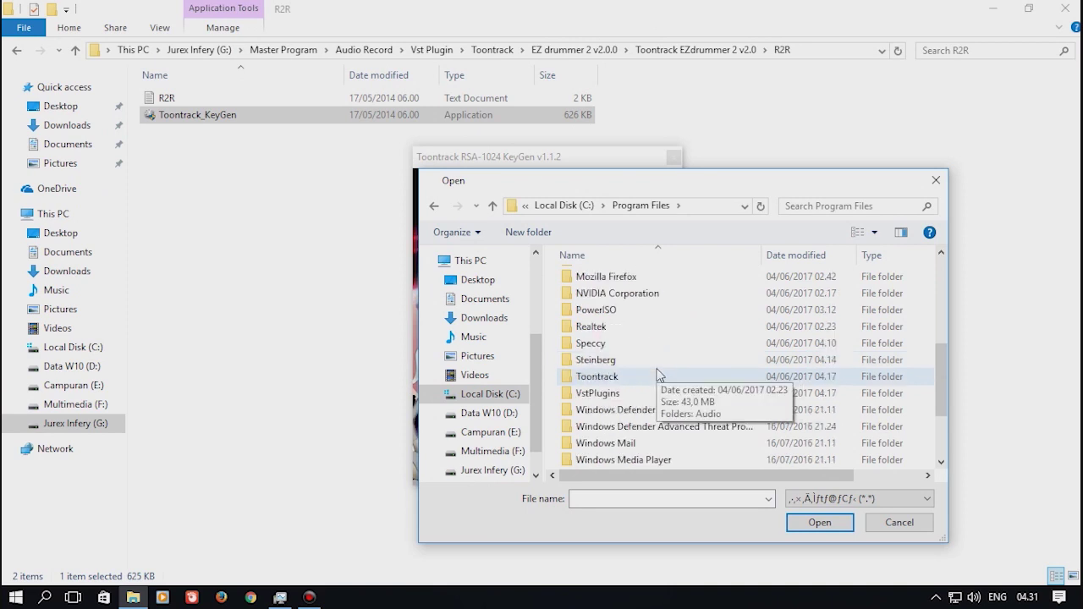
double_click(622, 396)
double_click(607, 279)
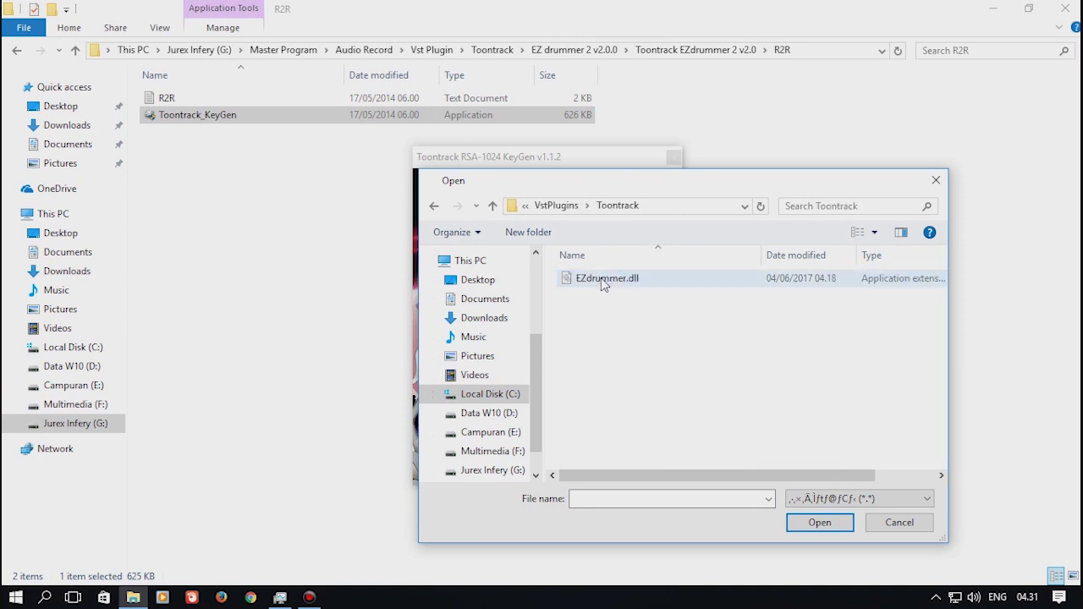
left_click(604, 280)
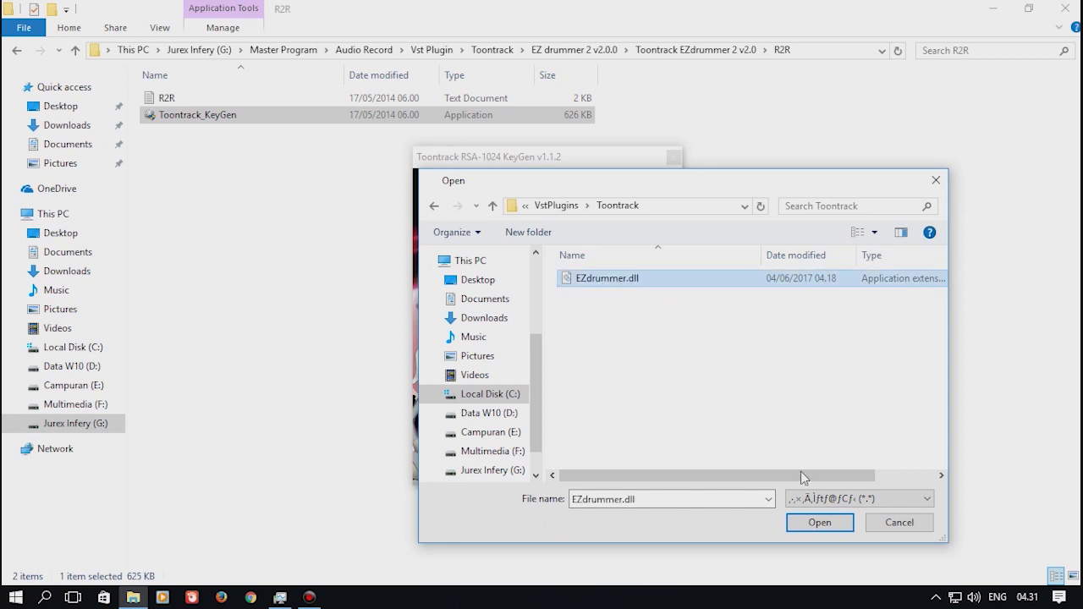
left_click(810, 521)
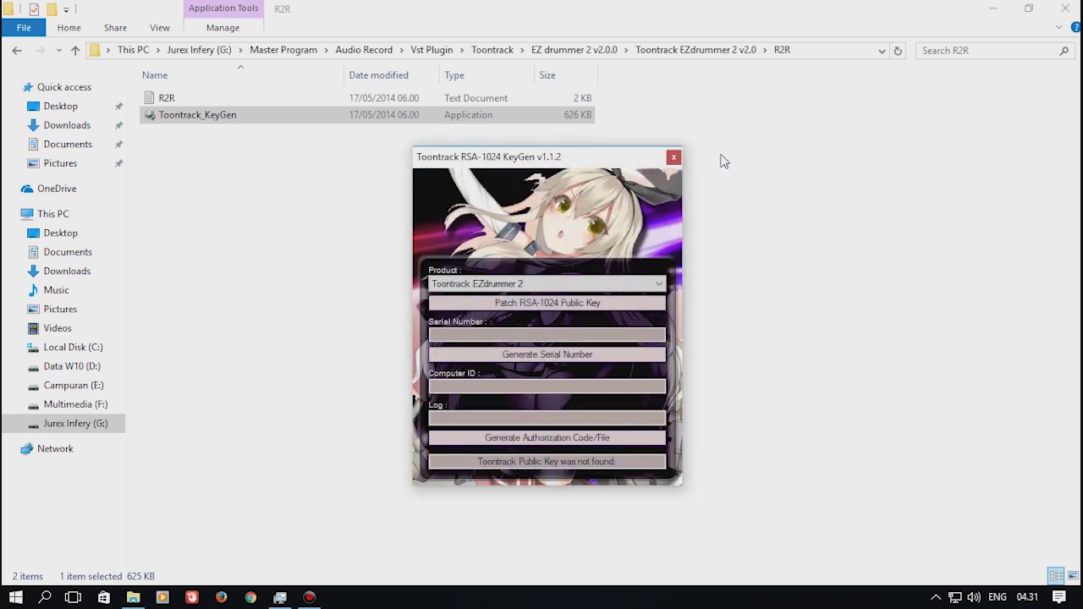
Minimize the file window, launch EZdrummer (64-bit), and move the KeyGen window clear of its authorization dialog.
left_click(992, 8)
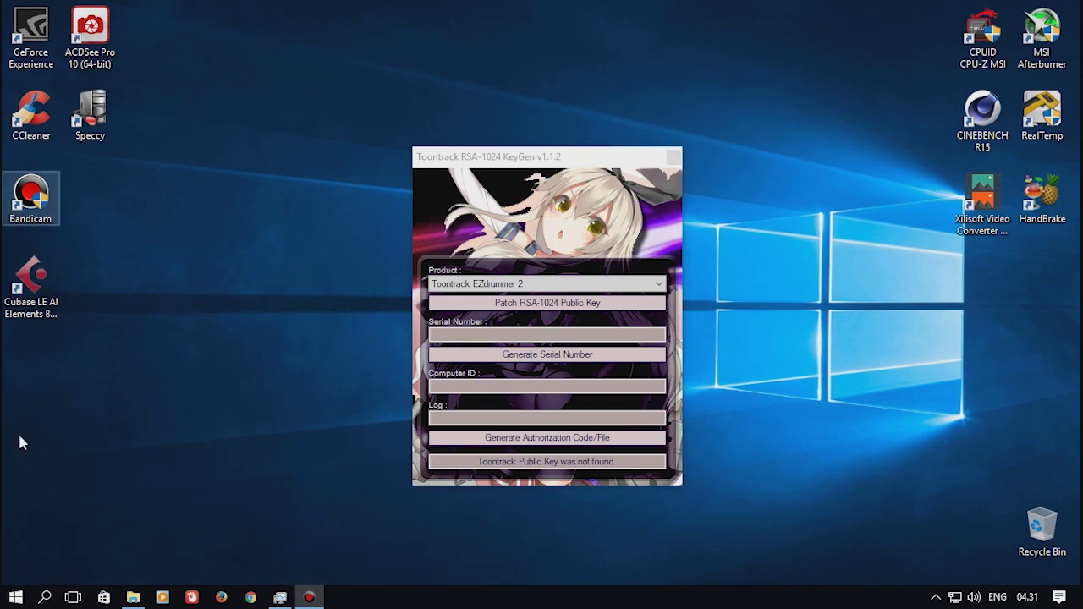
left_click(15, 597)
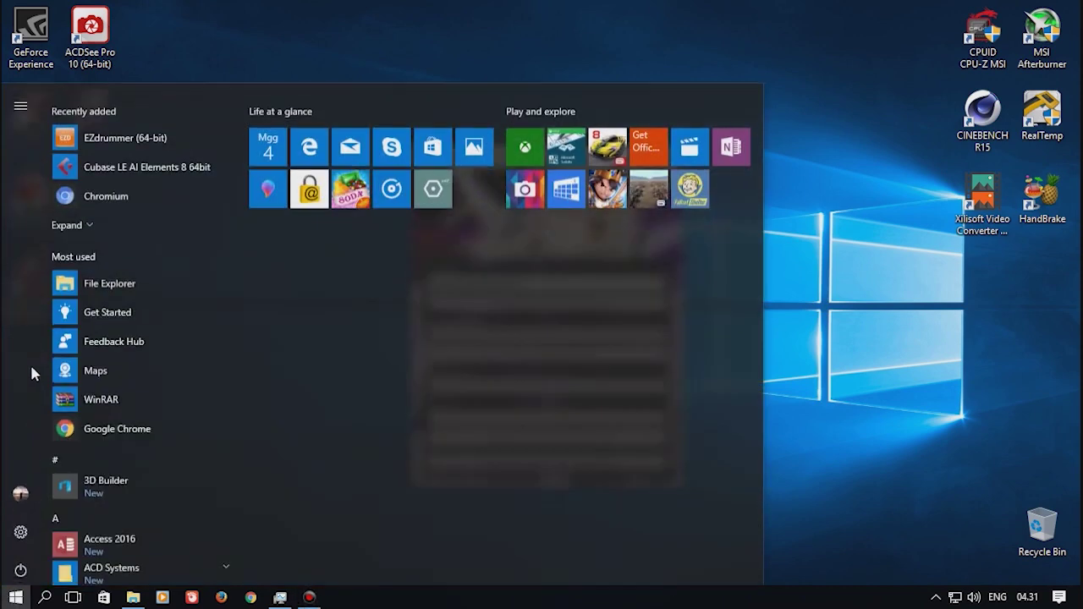
left_click(102, 134)
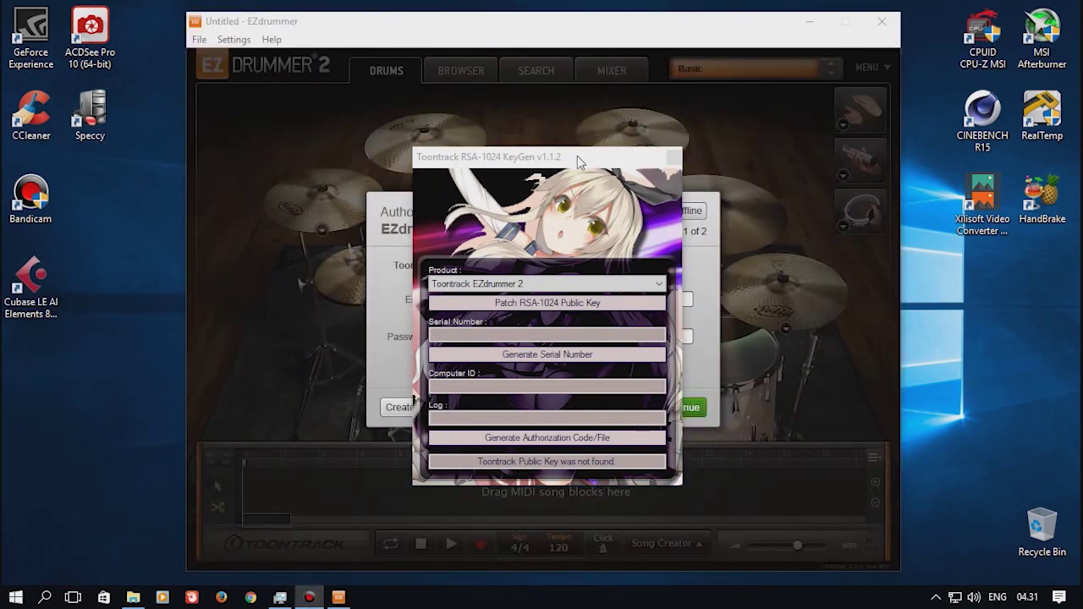
left_click(534, 159)
left_click_drag(533, 160, 241, 160)
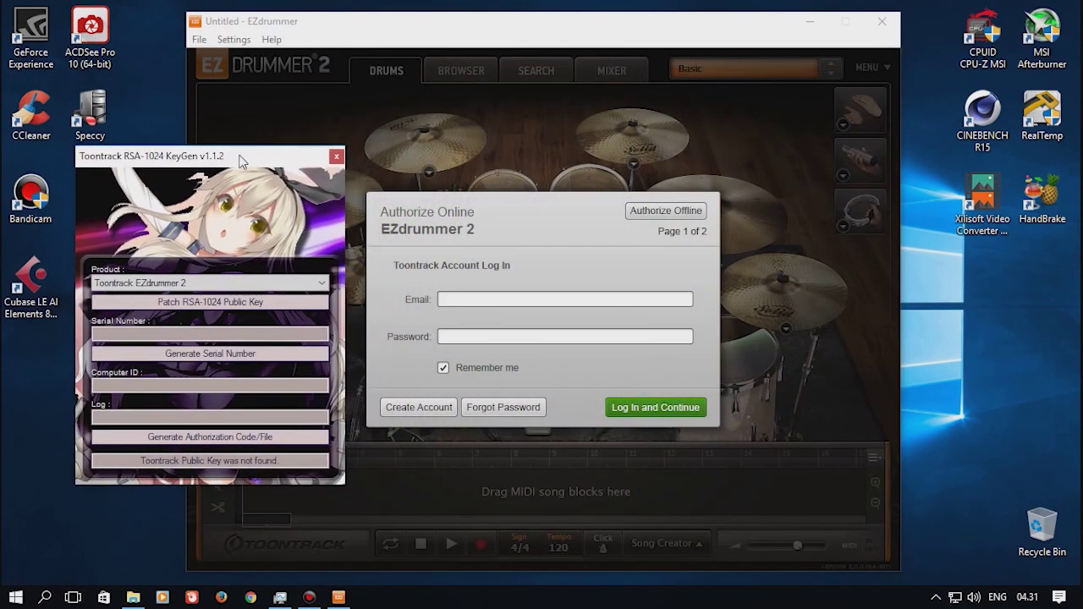
Switch EZdrummer 2 to offline authorization and copy its computer ID into the KeyGen's Computer ID field.
left_click(670, 211)
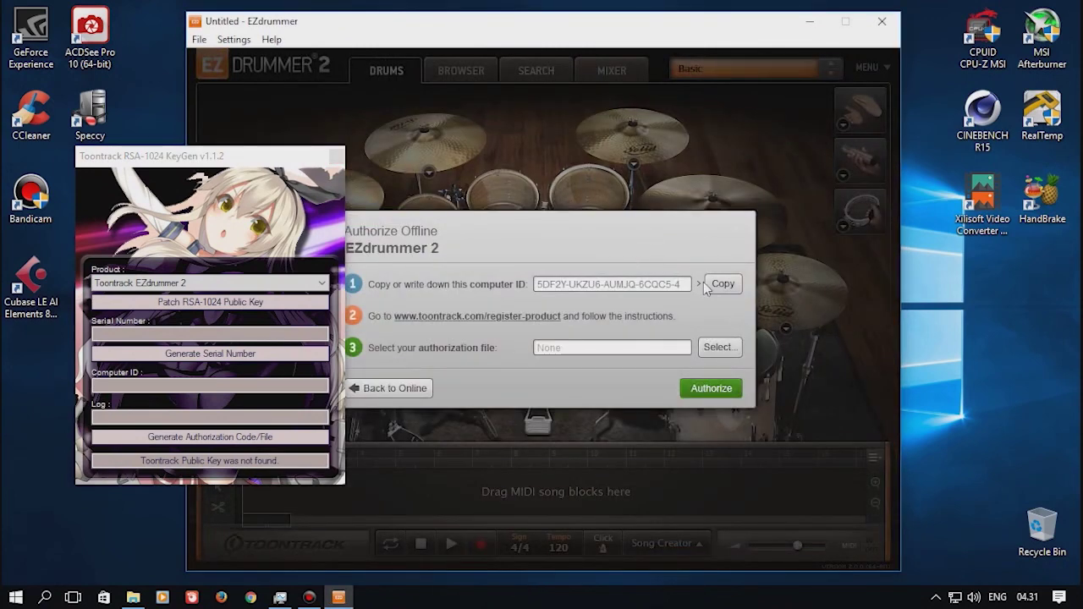
left_click(242, 386)
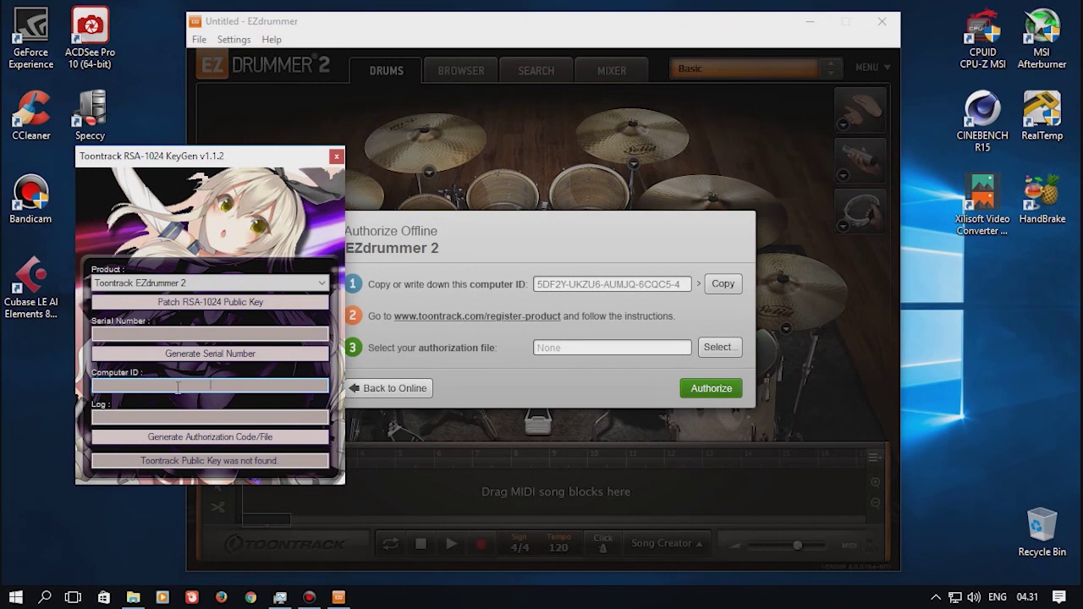
right_click(177, 386)
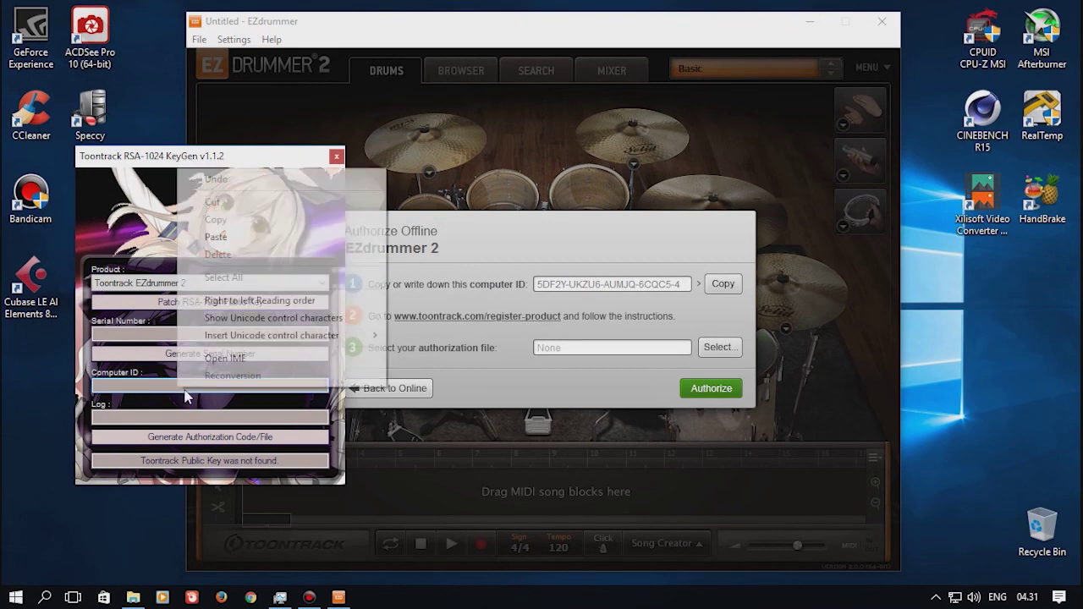
left_click(217, 237)
Generate the serial number and authorization file, saving the file as R2RAUTH.ttauth in Downloads.
left_click(228, 355)
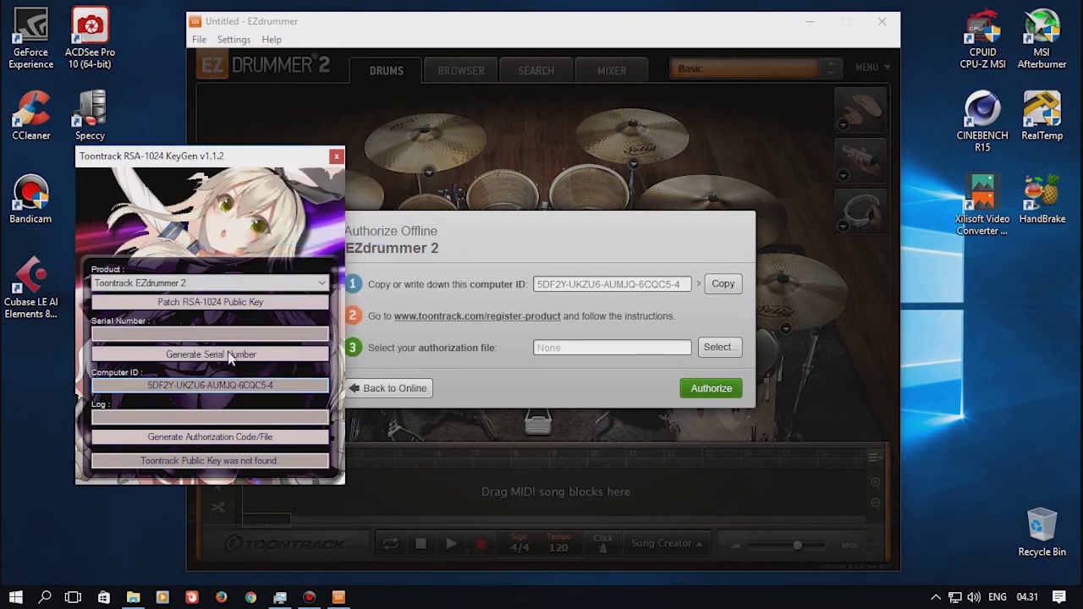
left_click(237, 437)
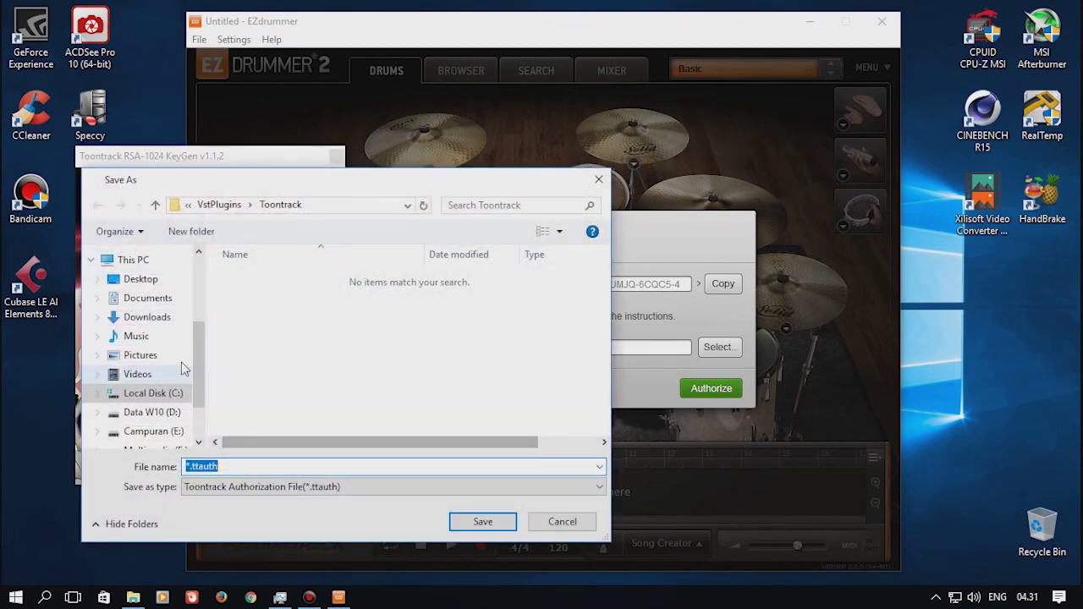
left_click(157, 320)
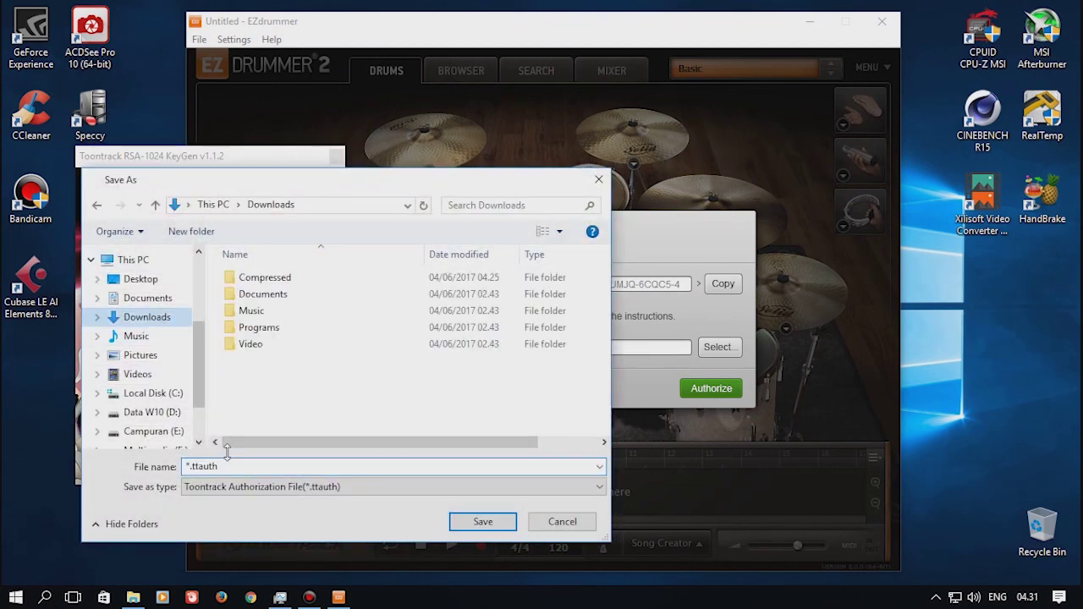
double_click(187, 466)
left_click(188, 466)
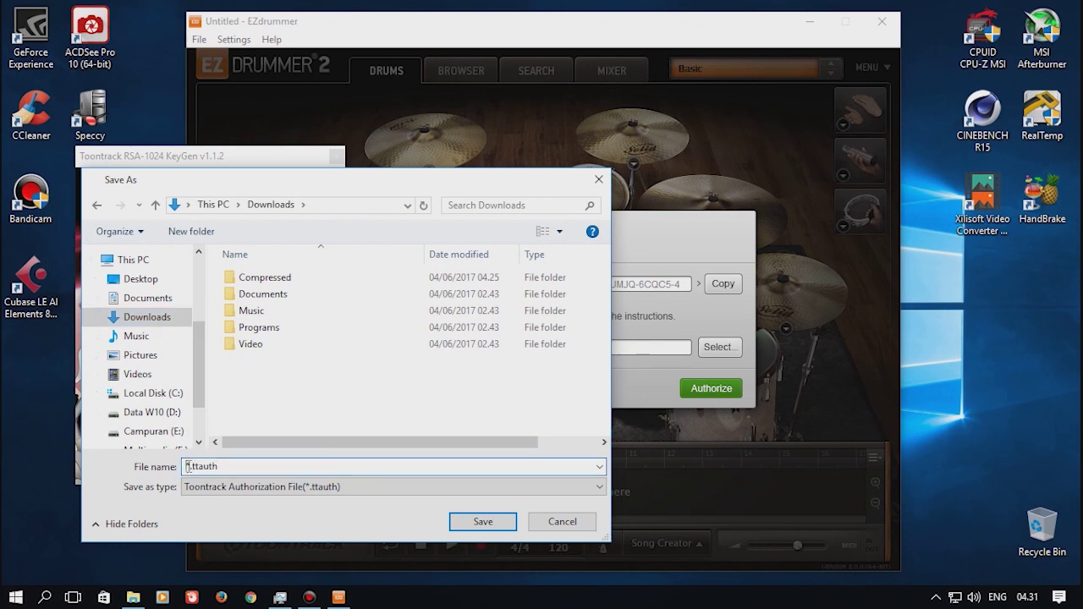
type("R2RAUTH")
left_click(478, 524)
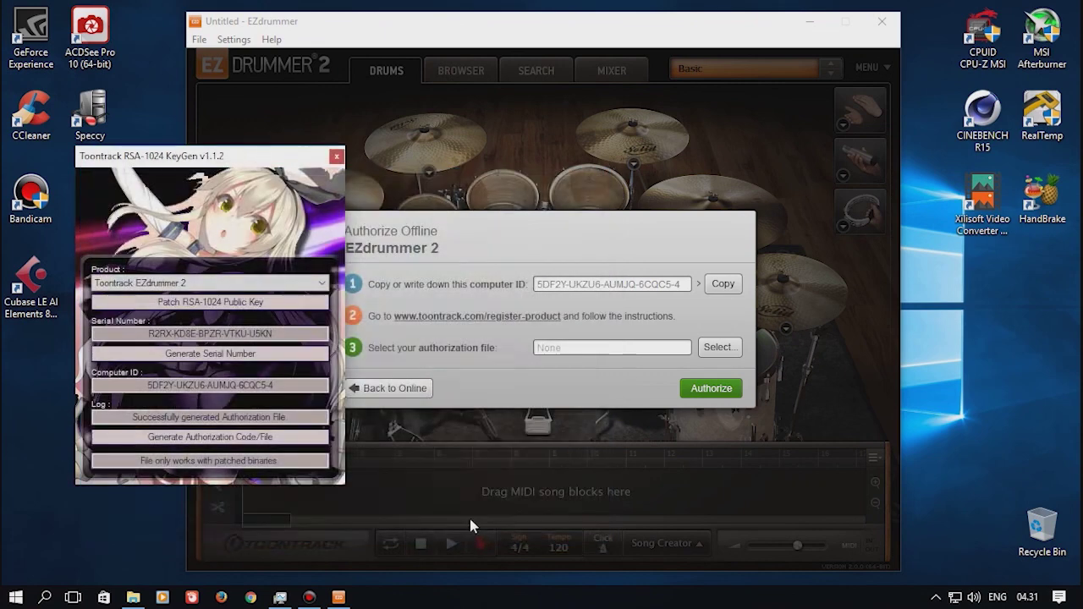
Close the KeyGen and authorize EZdrummer 2 offline with R2RAUTH.ttauth from Downloads.
left_click(336, 157)
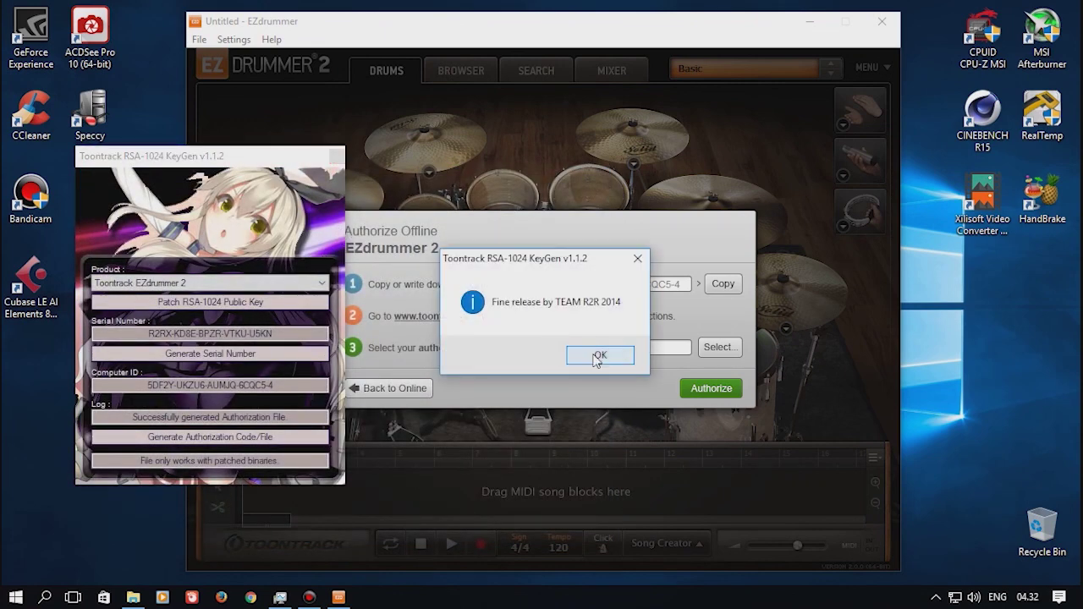
left_click(595, 357)
left_click(716, 347)
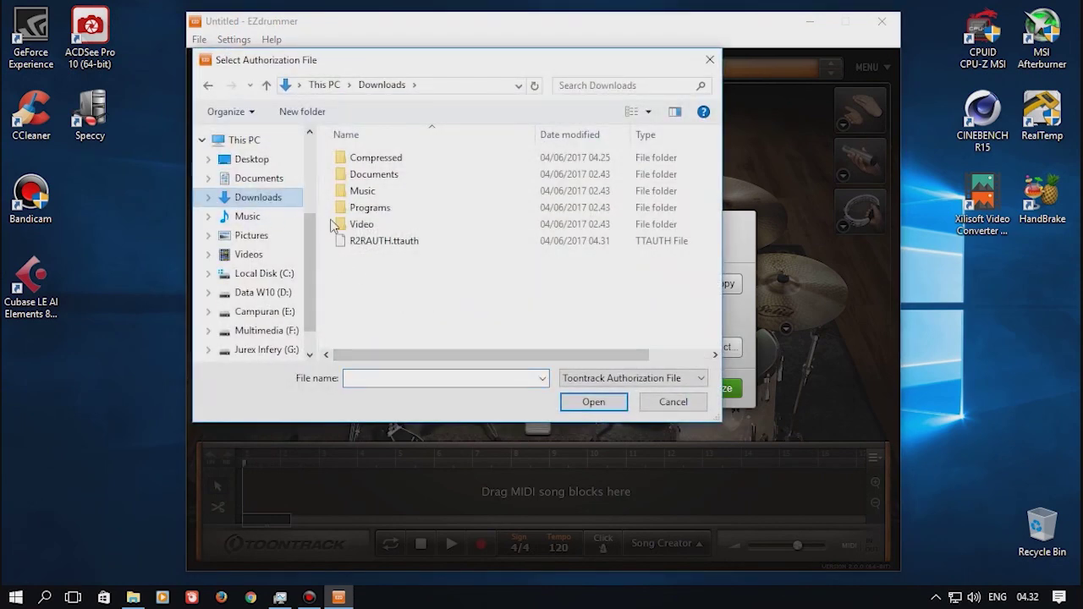
double_click(356, 241)
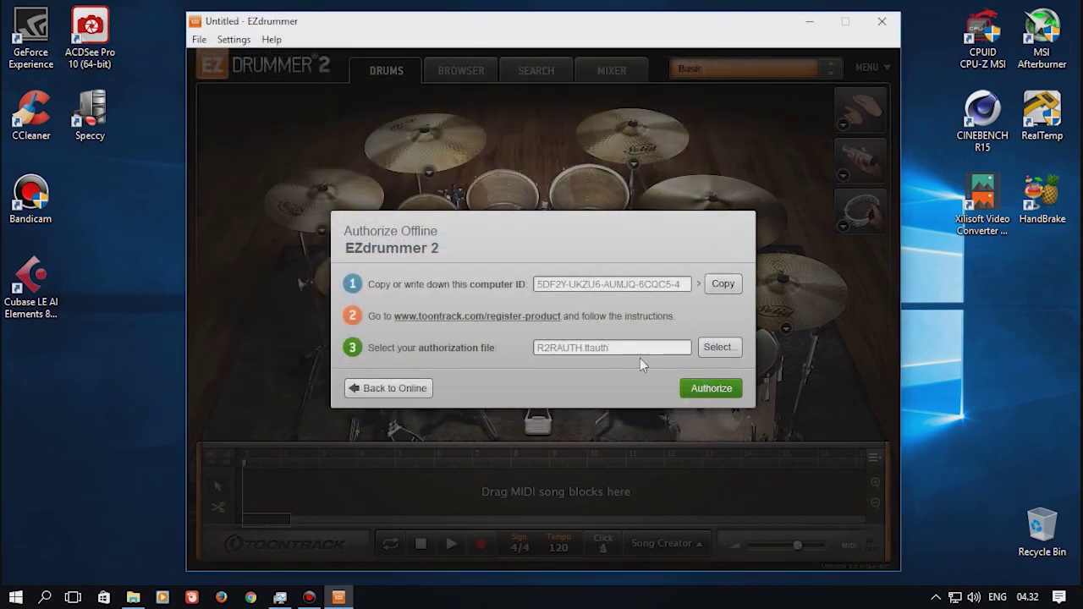
left_click(709, 390)
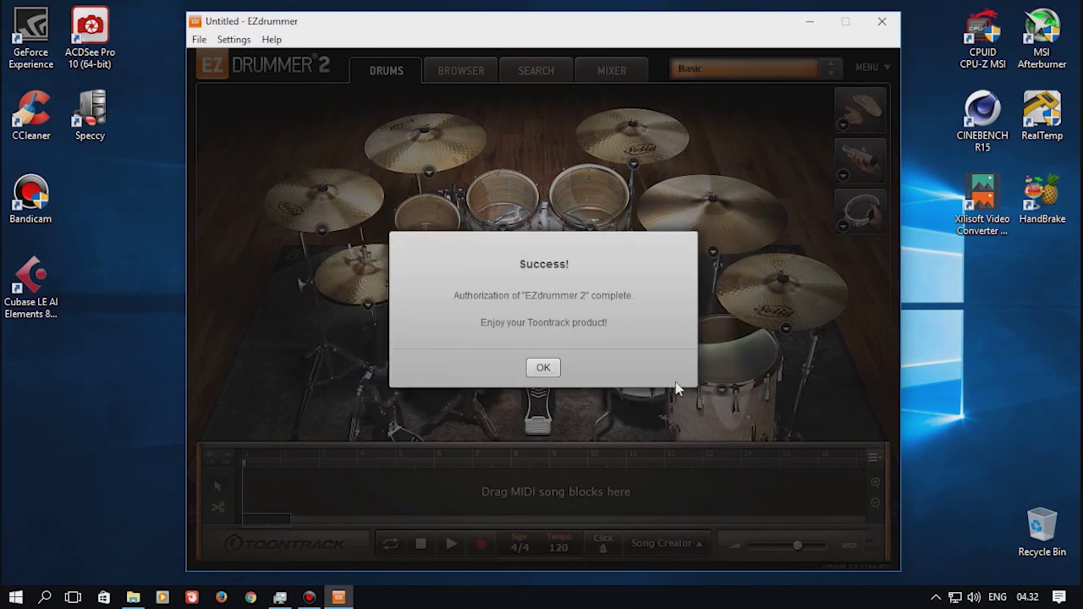
left_click(542, 367)
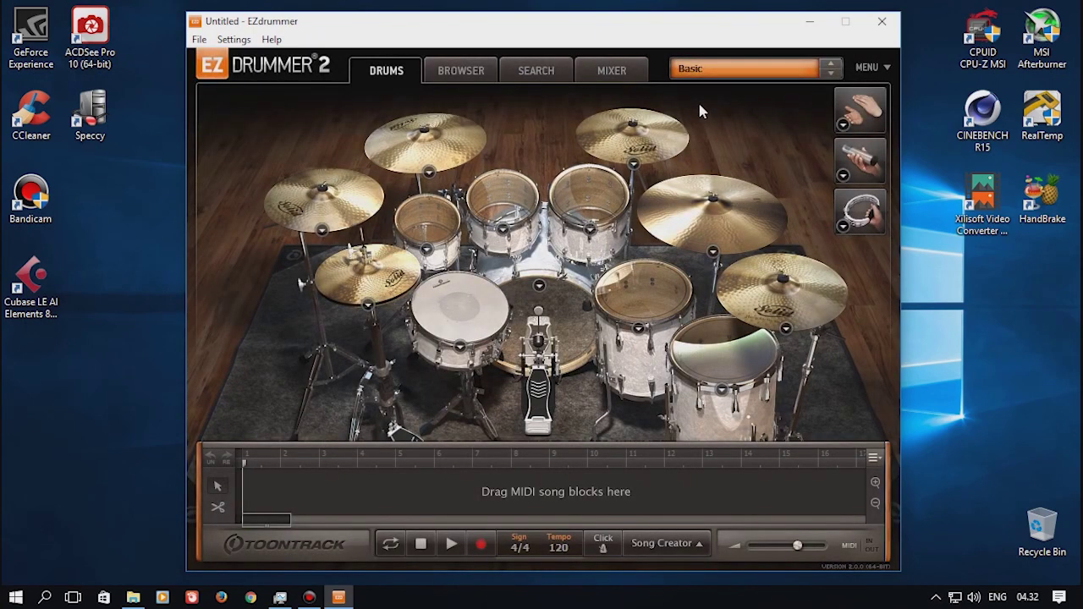
Load the Original Mix preset of EZdrummer 2 Vintage, and close EZdrummer without saving the project.
left_click(780, 70)
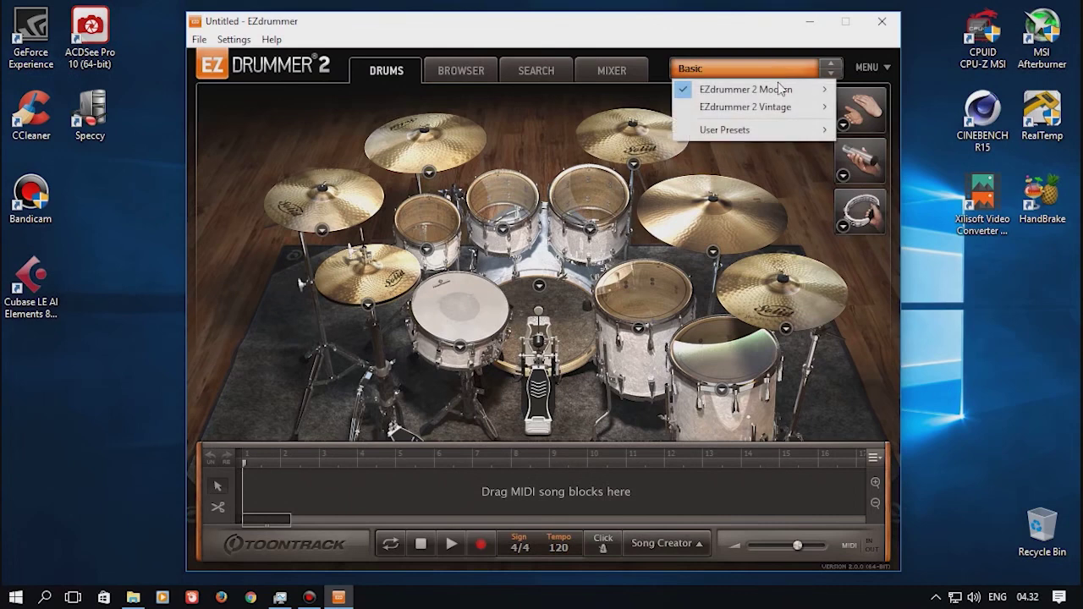
mouse_move(782, 106)
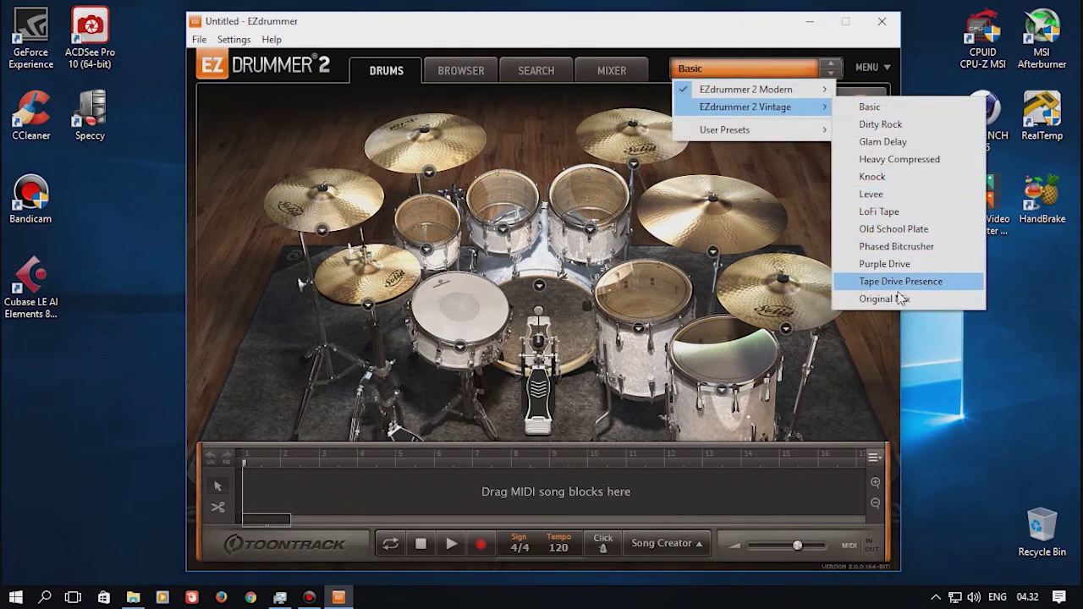
left_click(957, 298)
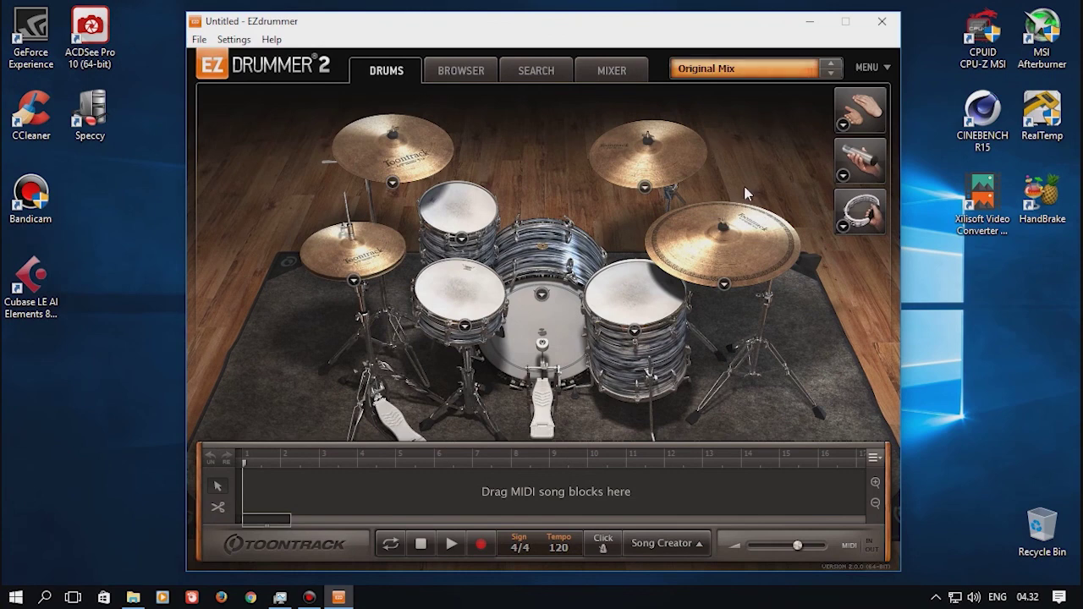
left_click(878, 24)
left_click(550, 330)
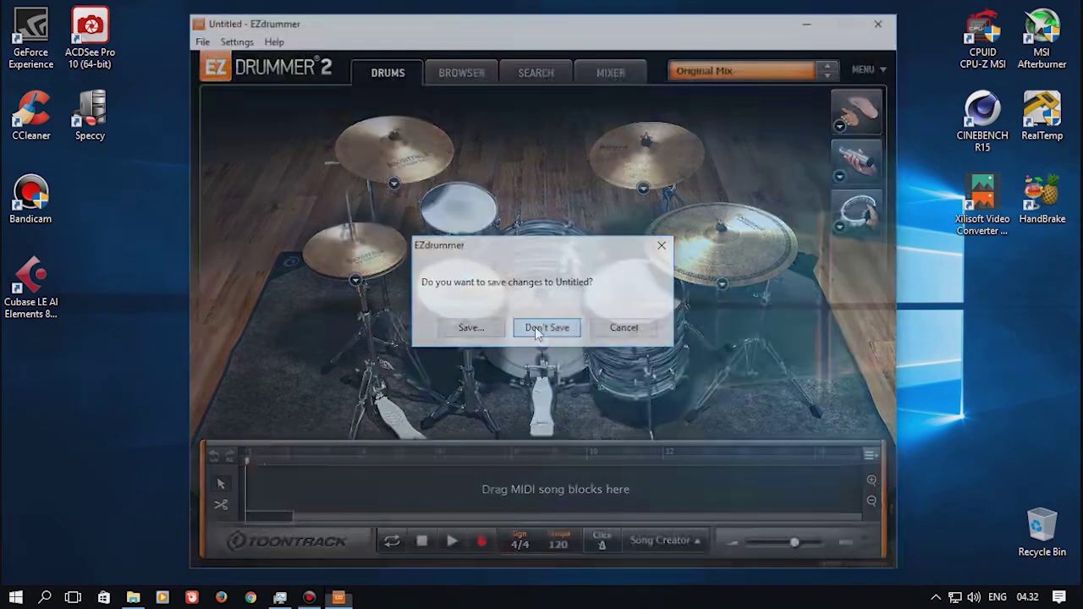
Launch the EZdrummer Update 64-bit installer from the EZ drummer 2 v2.1.4 (Update) folder in EZ drummer 2 v2.0.0.
left_click(133, 598)
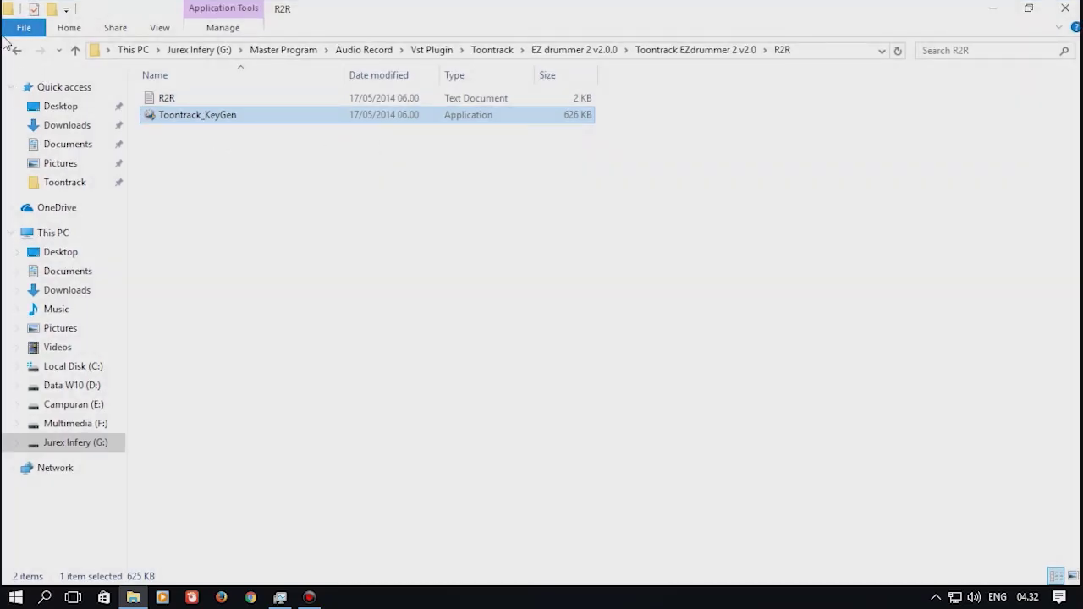
left_click(15, 51)
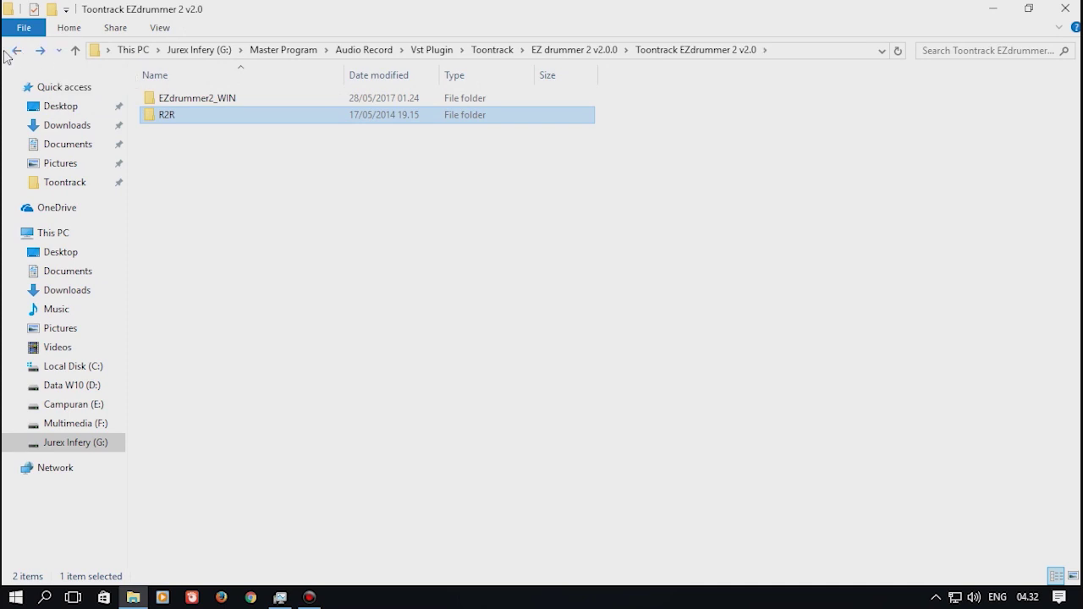
left_click(16, 52)
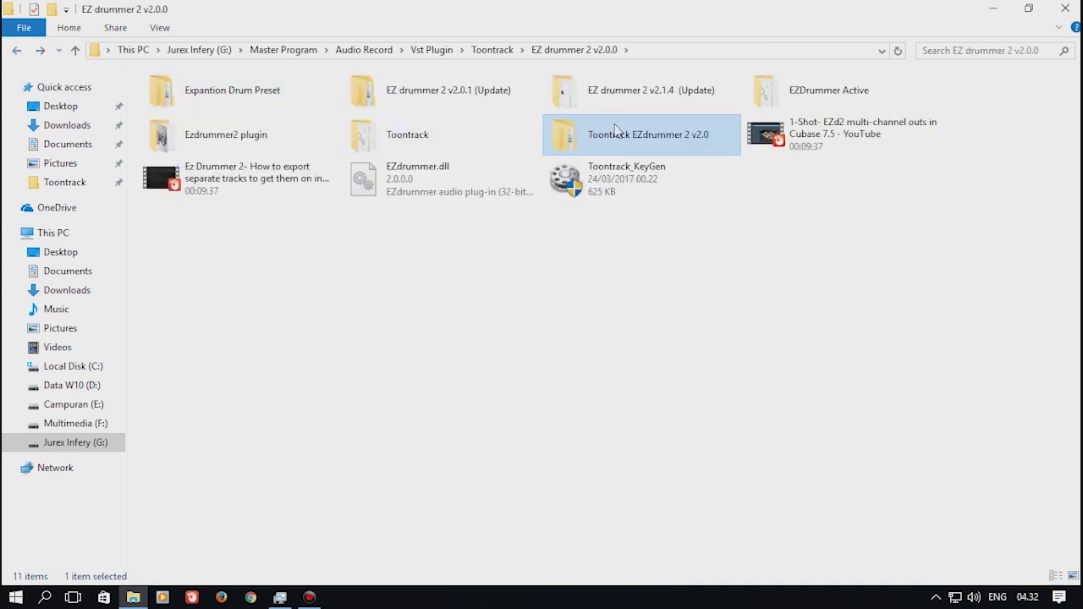
double_click(692, 95)
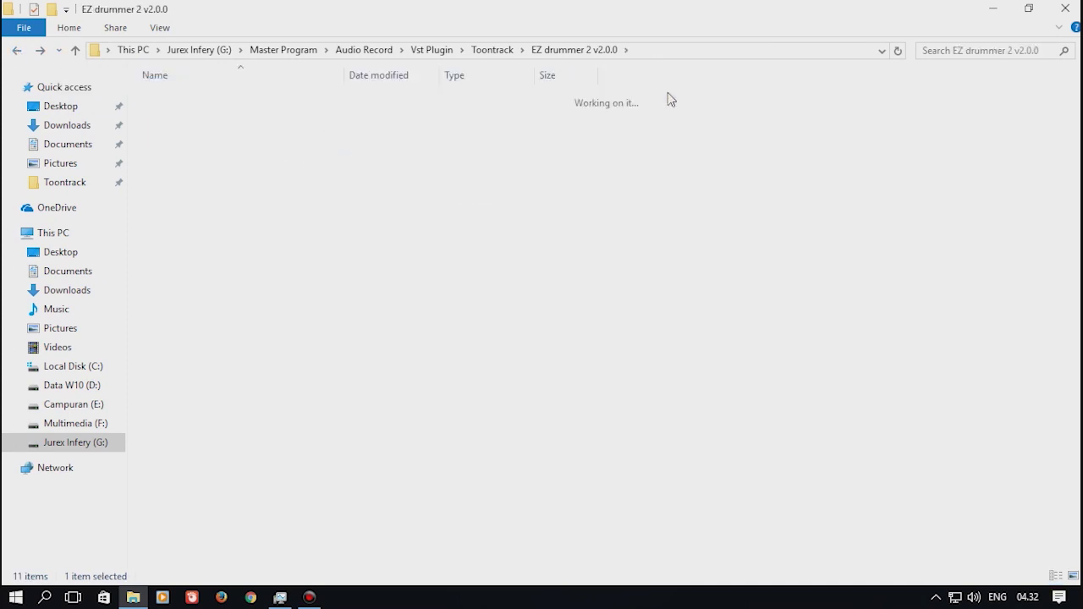
double_click(277, 115)
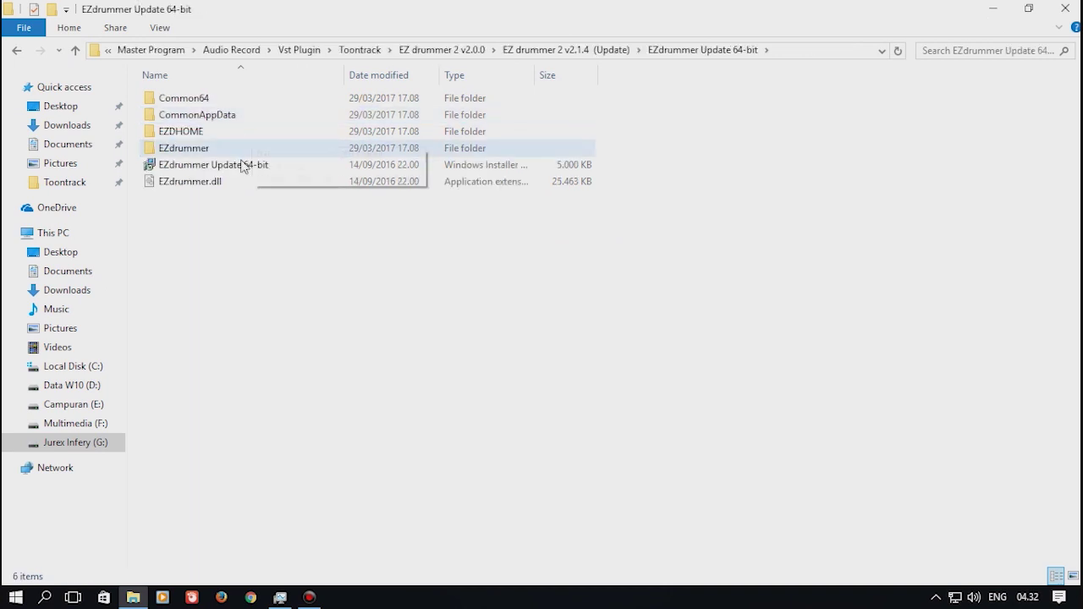
double_click(250, 167)
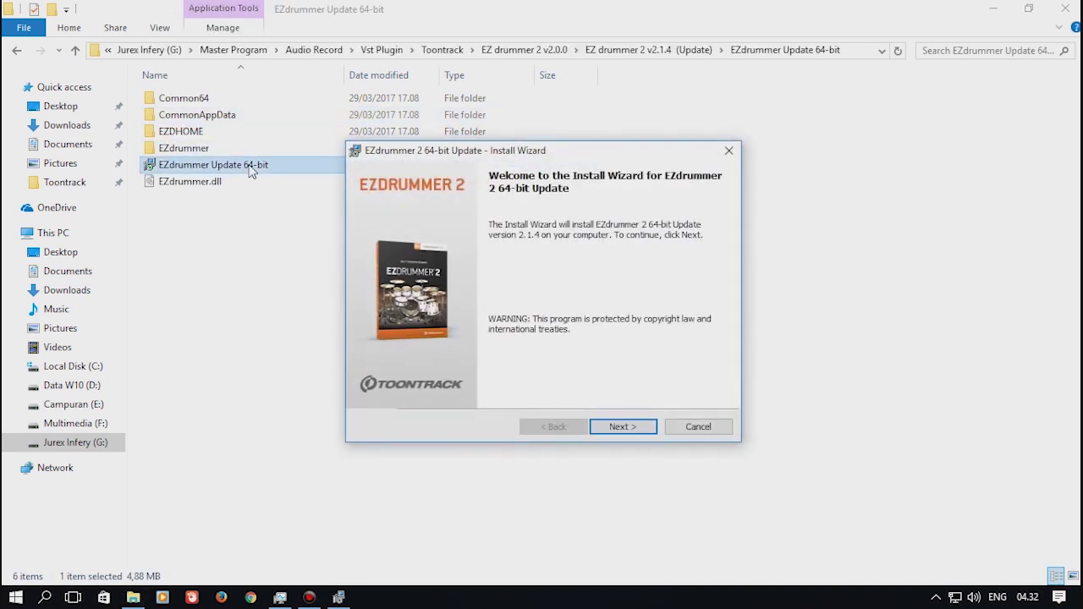
Accept the license agreement and install the EZdrummer 2 64-bit Update through to the end of the wizard.
left_click(620, 426)
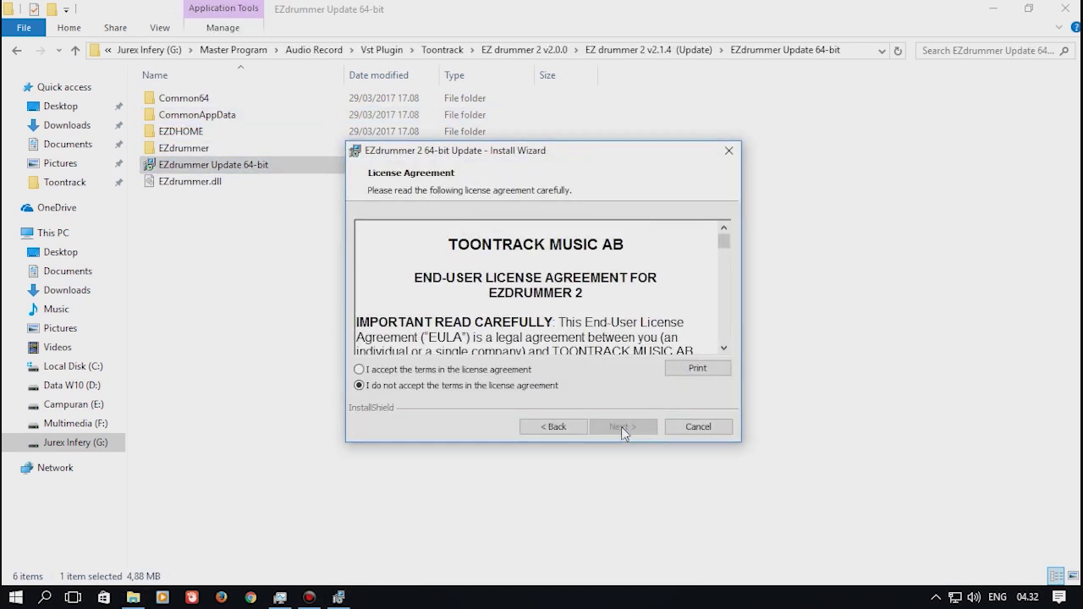
left_click(453, 375)
left_click(621, 426)
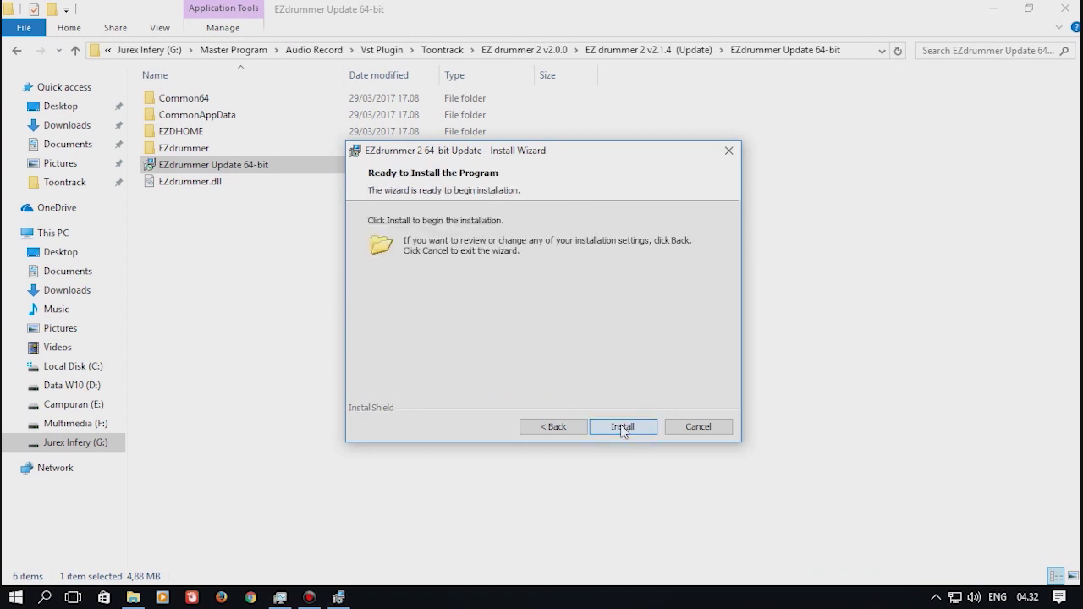
left_click(623, 427)
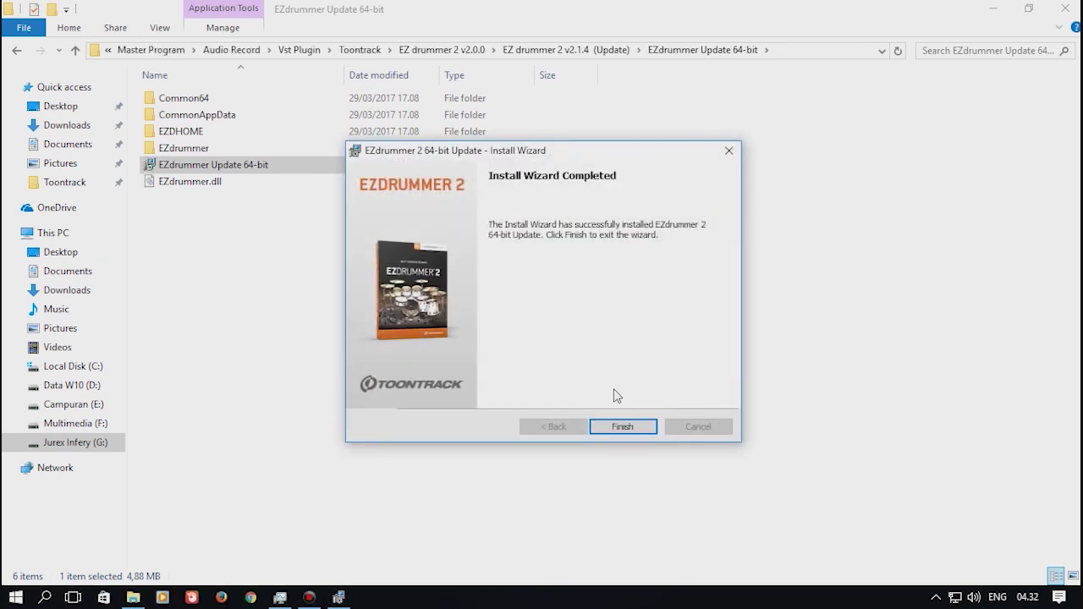
left_click(628, 425)
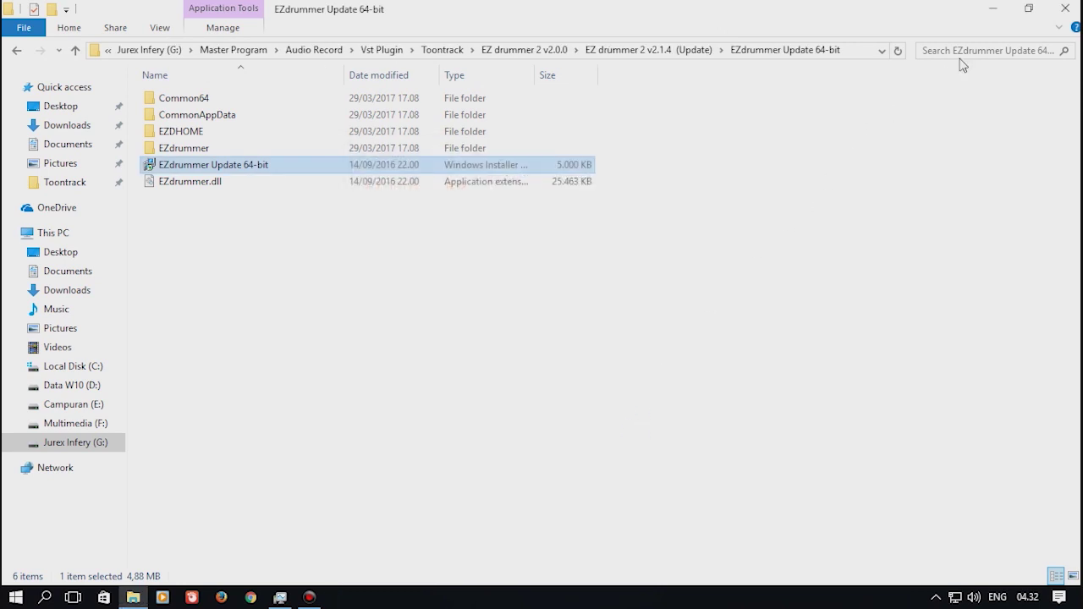
Launch EZdrummer from the desktop to review its MIDI Events, E-Drums and Sound Engine settings, and close it without saving.
left_click(992, 7)
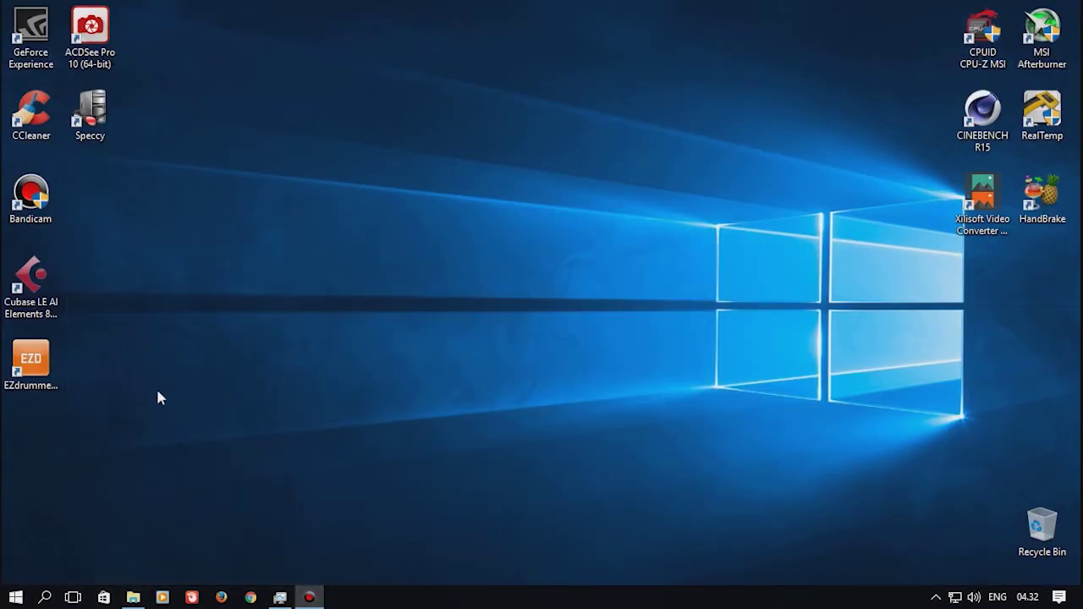
double_click(30, 362)
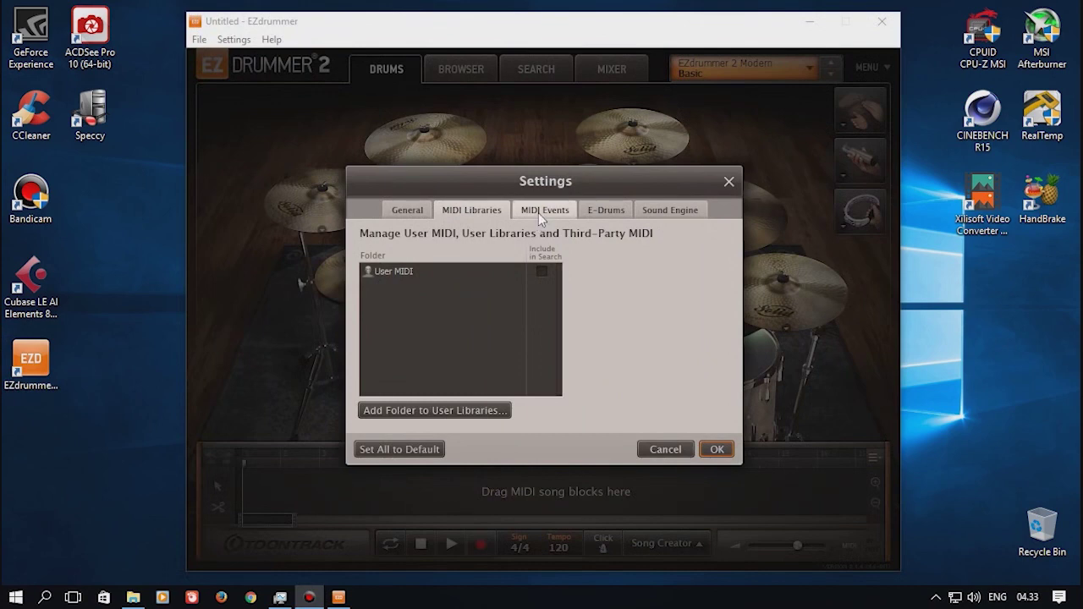
left_click(545, 211)
left_click(622, 210)
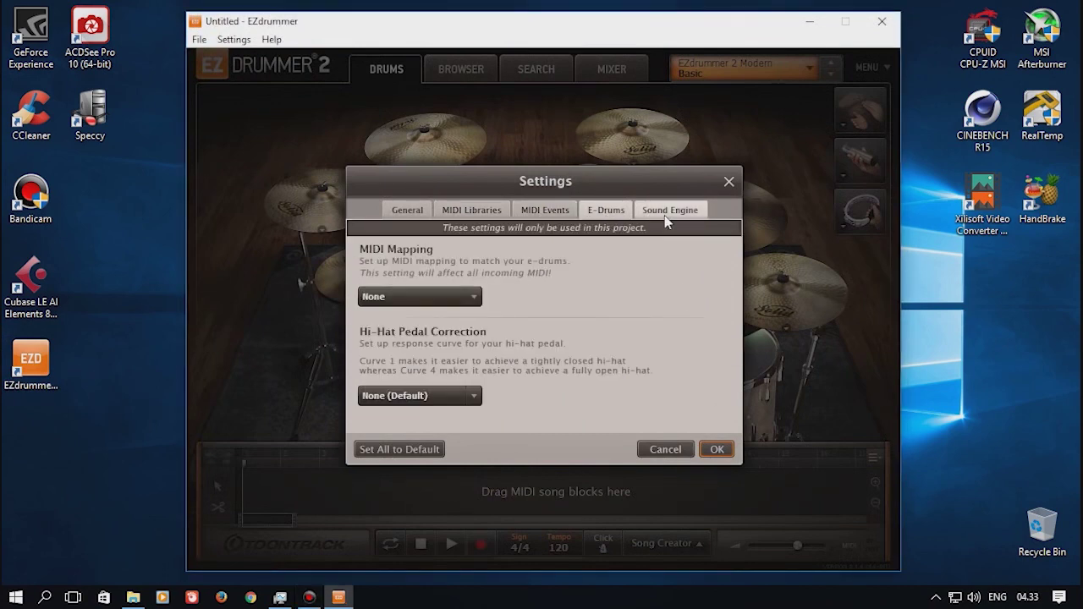
left_click(665, 215)
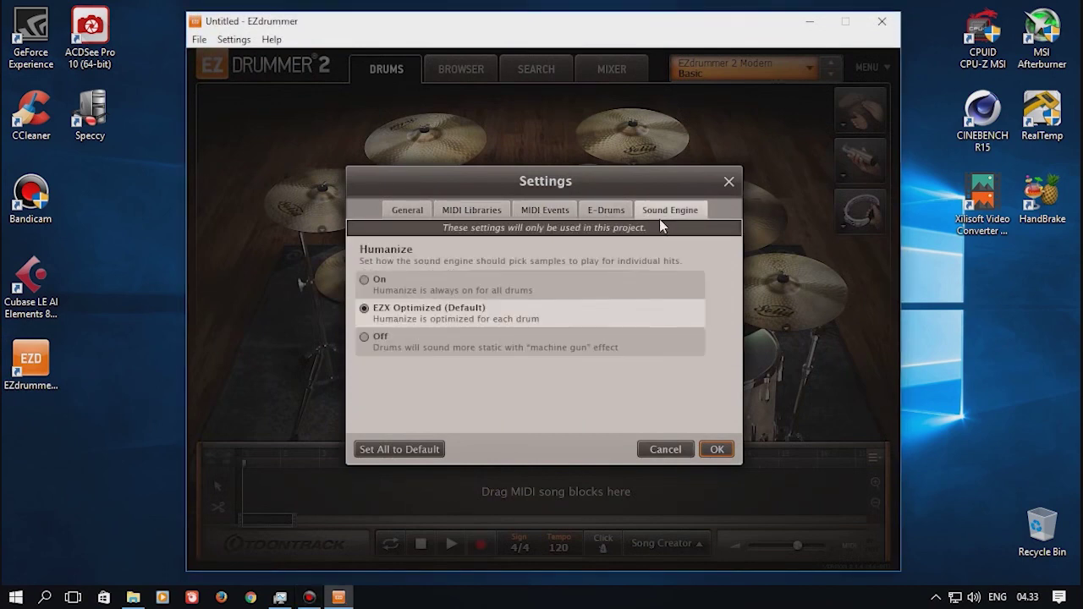
left_click(714, 449)
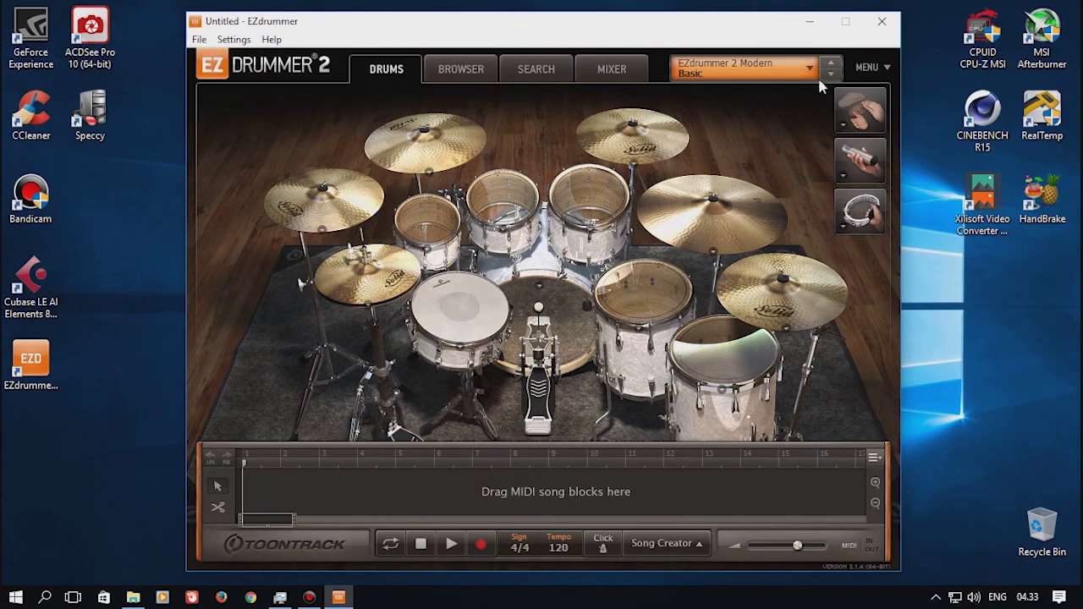
left_click(881, 21)
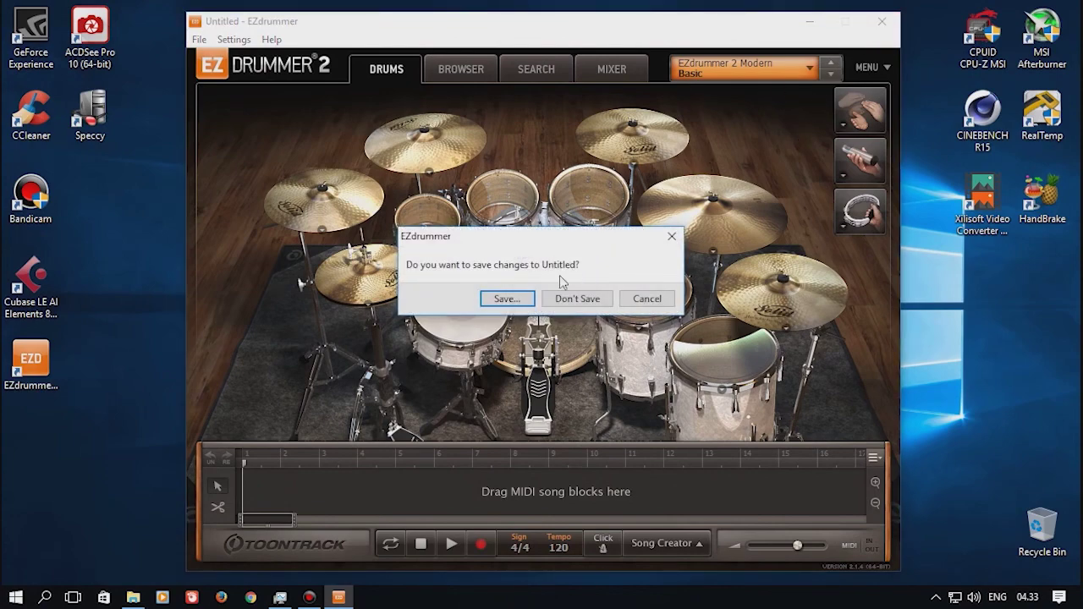
left_click(574, 301)
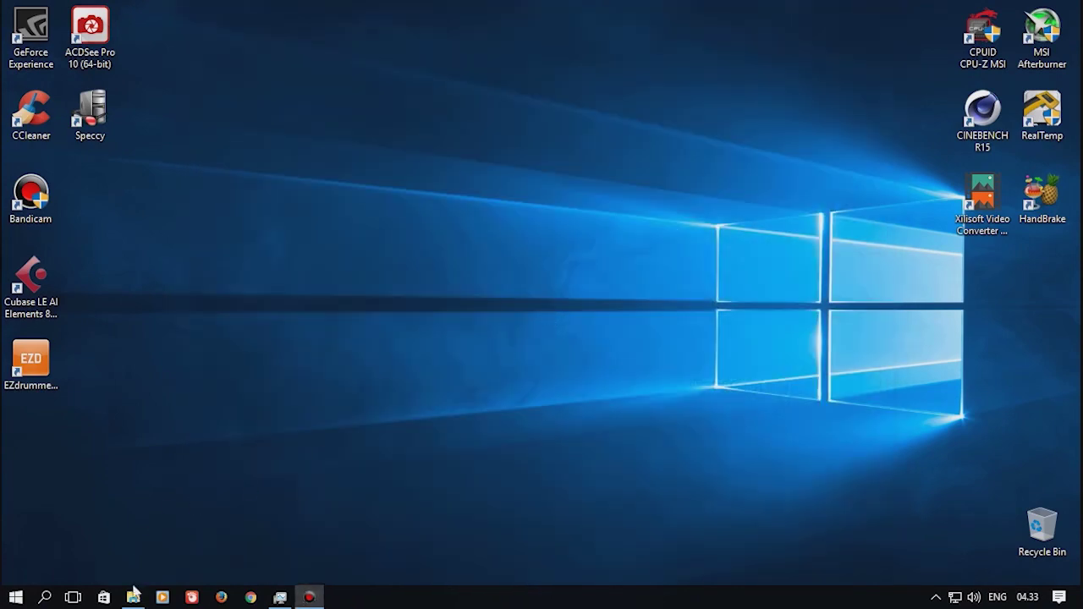
Open the Expantion Drum Preset folder in EZ drummer 2 v2.0.0 and display its contents as tiles.
left_click(133, 596)
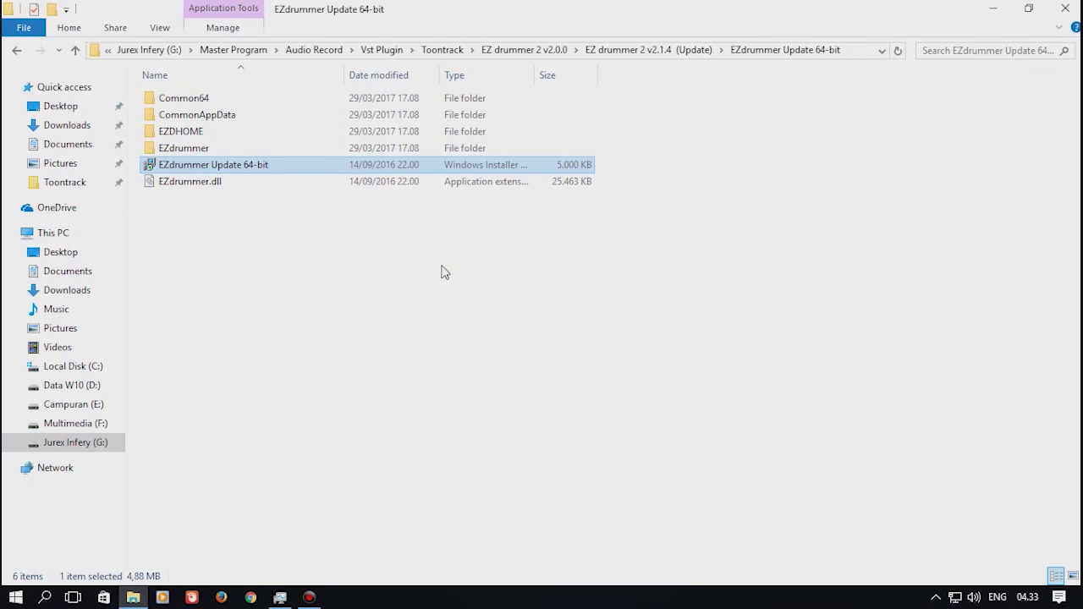
left_click(17, 52)
left_click(17, 51)
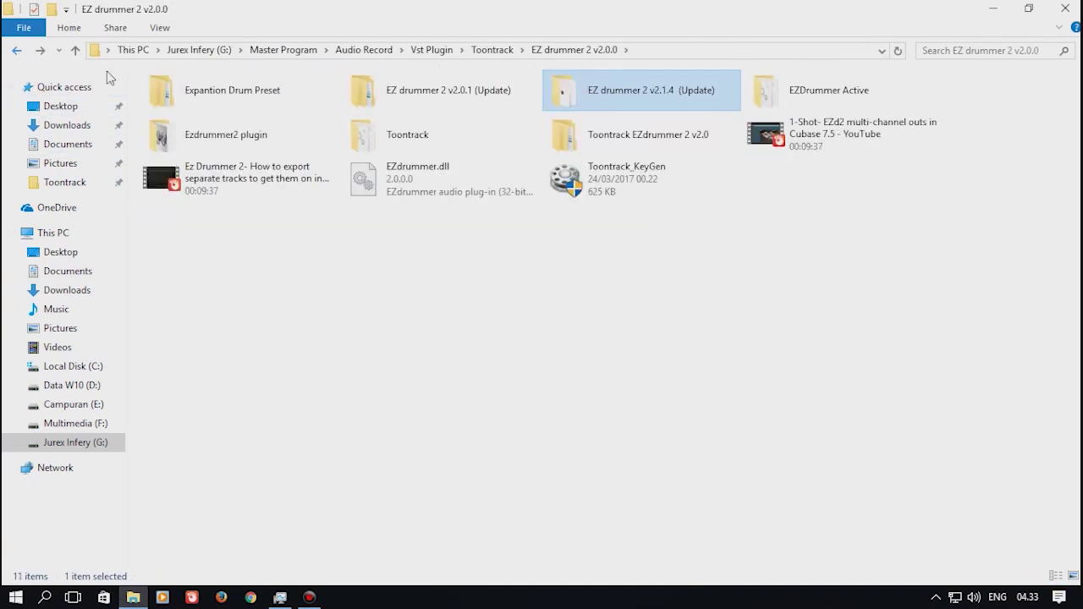
double_click(217, 98)
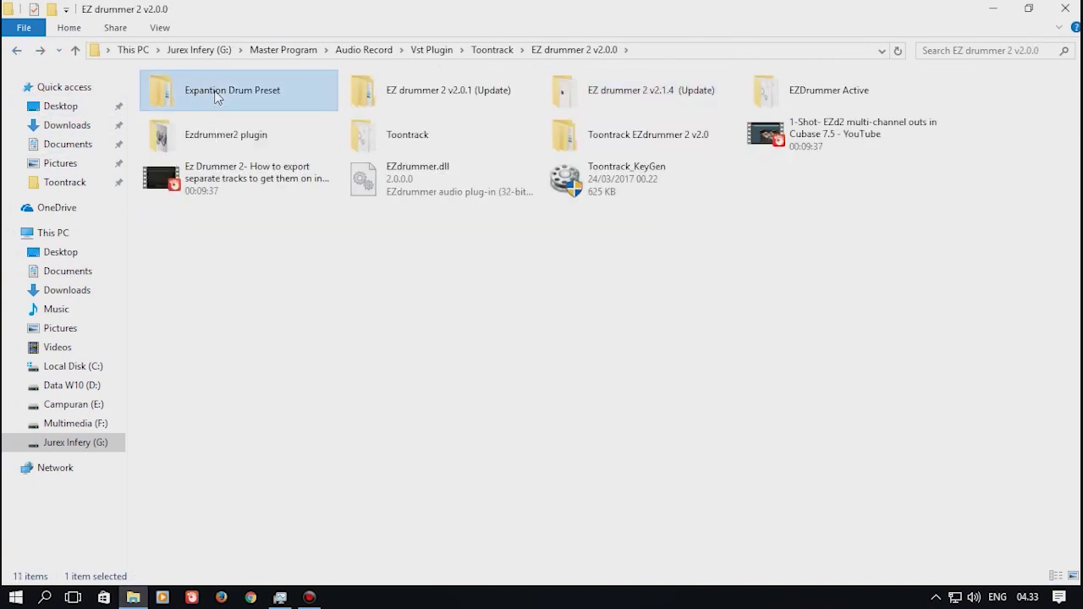
left_click(159, 28)
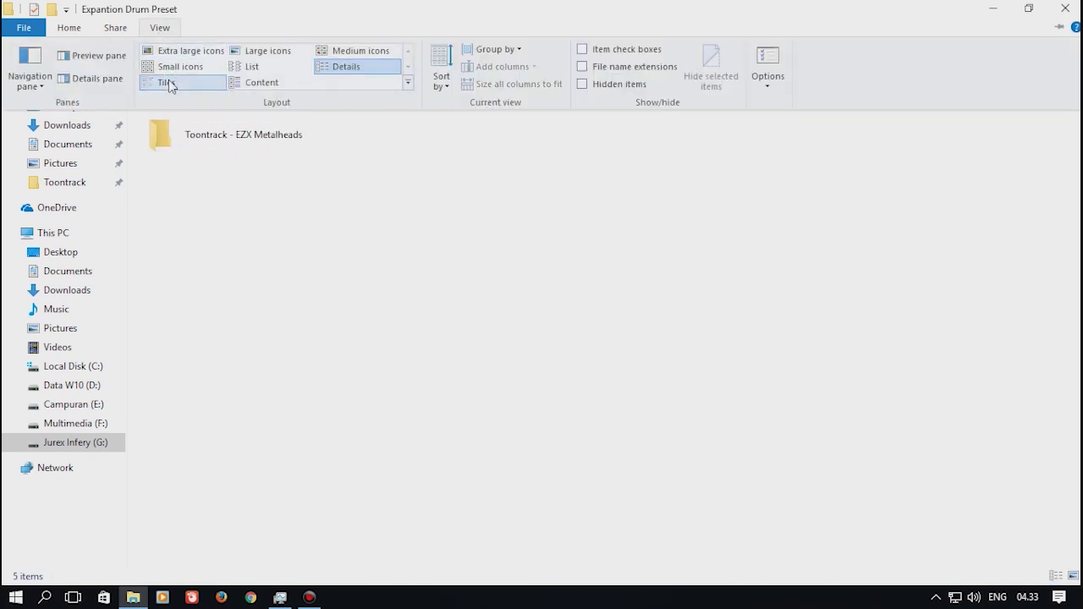
left_click(167, 81)
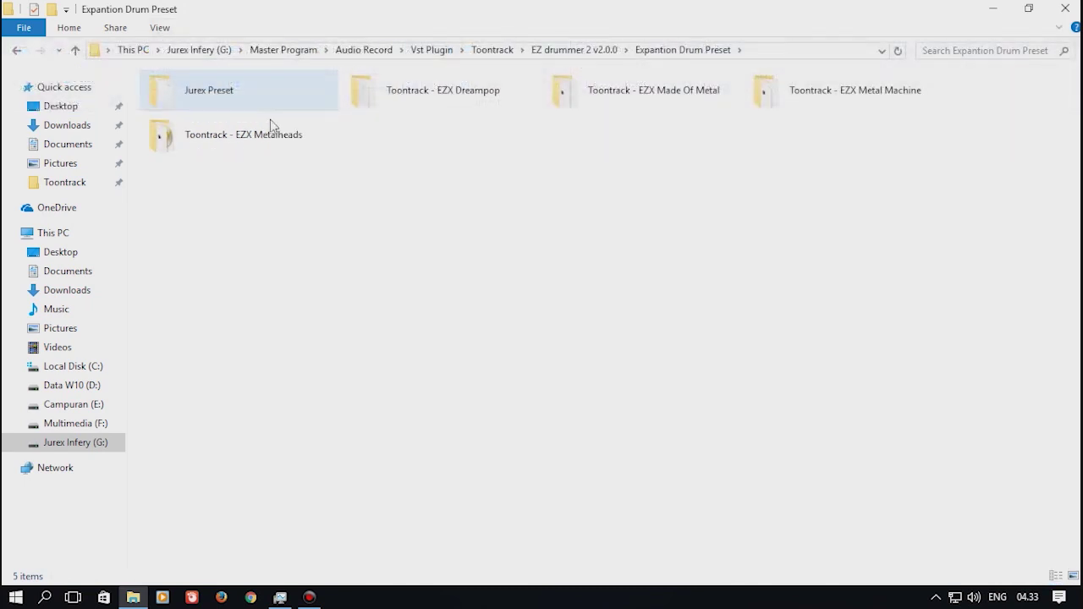
Launch EZXMetalMachine.msi from the Install folder of the EZX2 Metal Machine archive in Toontrack - EZX Metal Machine.
double_click(825, 105)
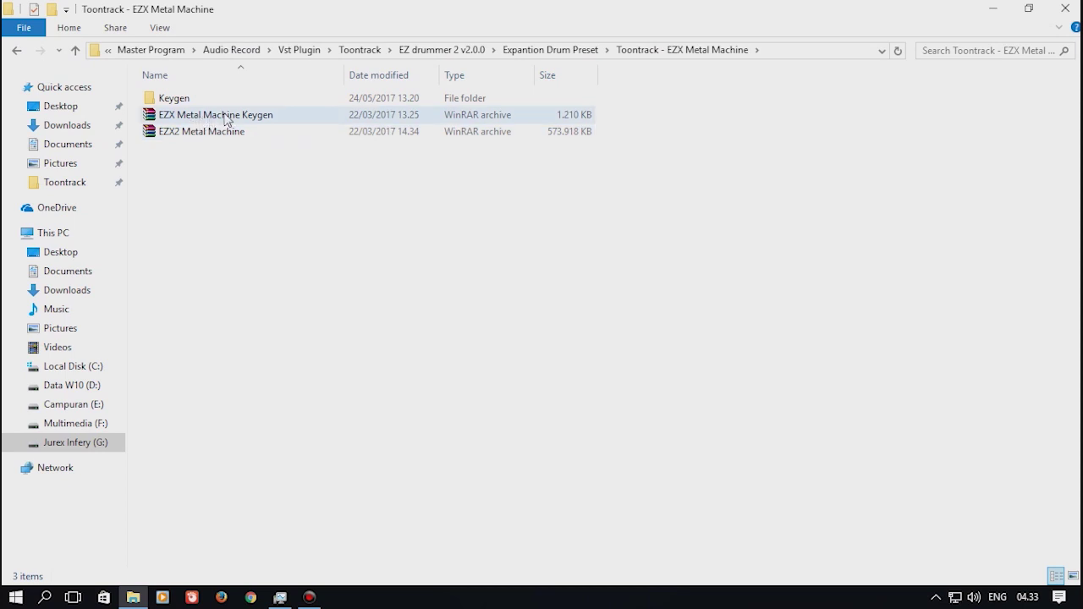
double_click(212, 140)
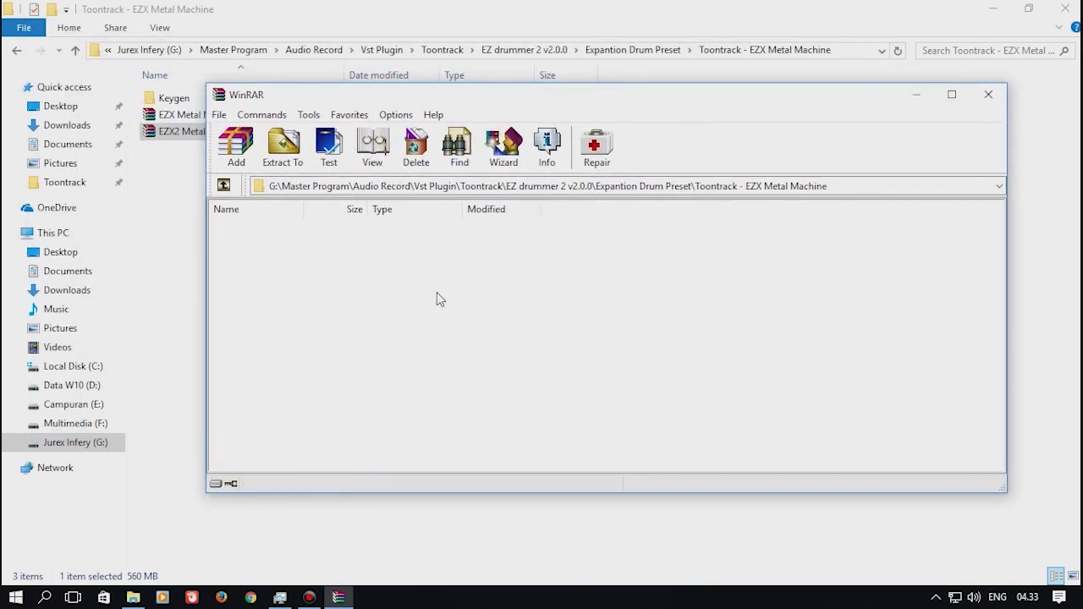
double_click(308, 244)
double_click(252, 258)
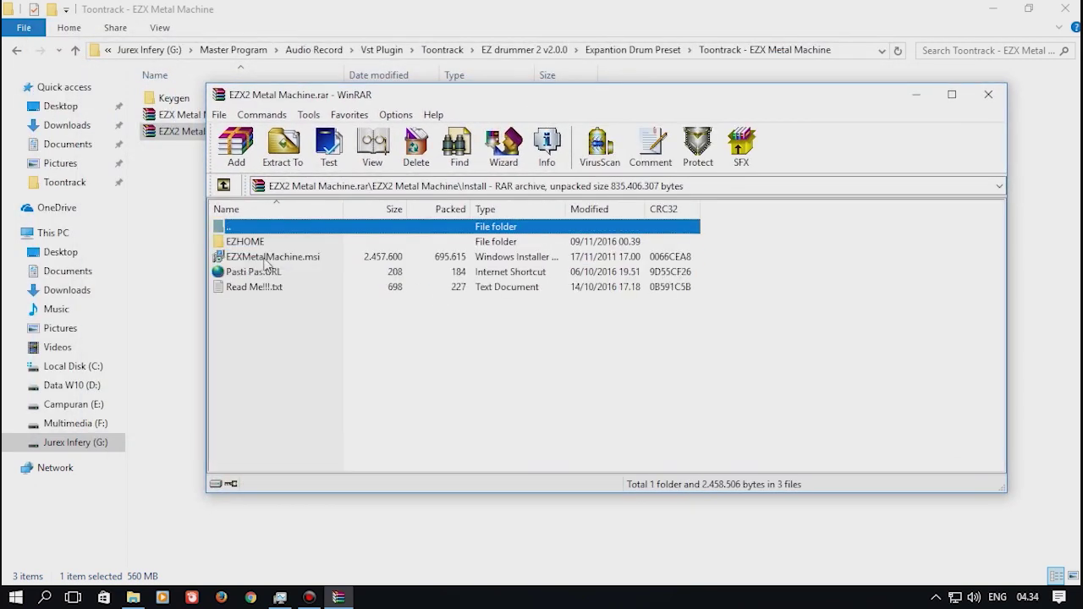
double_click(258, 258)
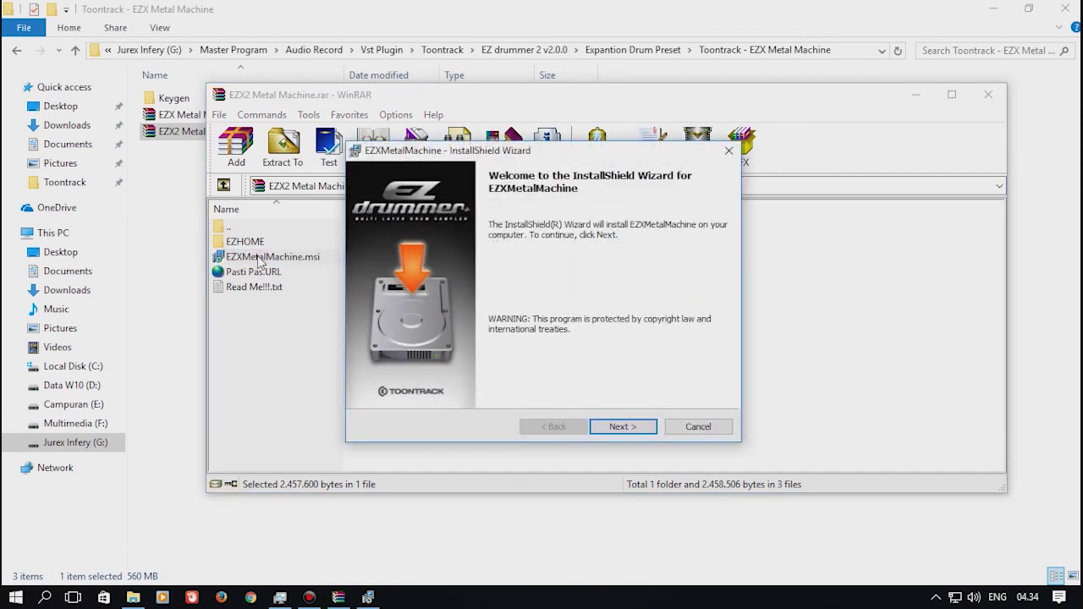
Install EZXMetalMachine with the license agreement accepted, and close the EZX2 Metal Machine archive.
left_click(619, 427)
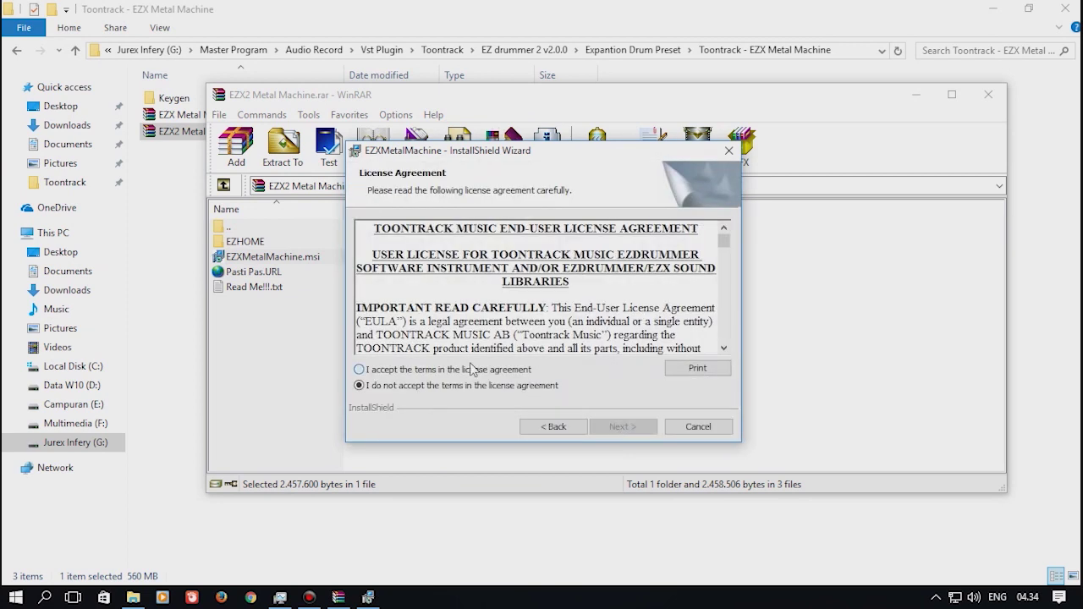
left_click(472, 369)
left_click(620, 427)
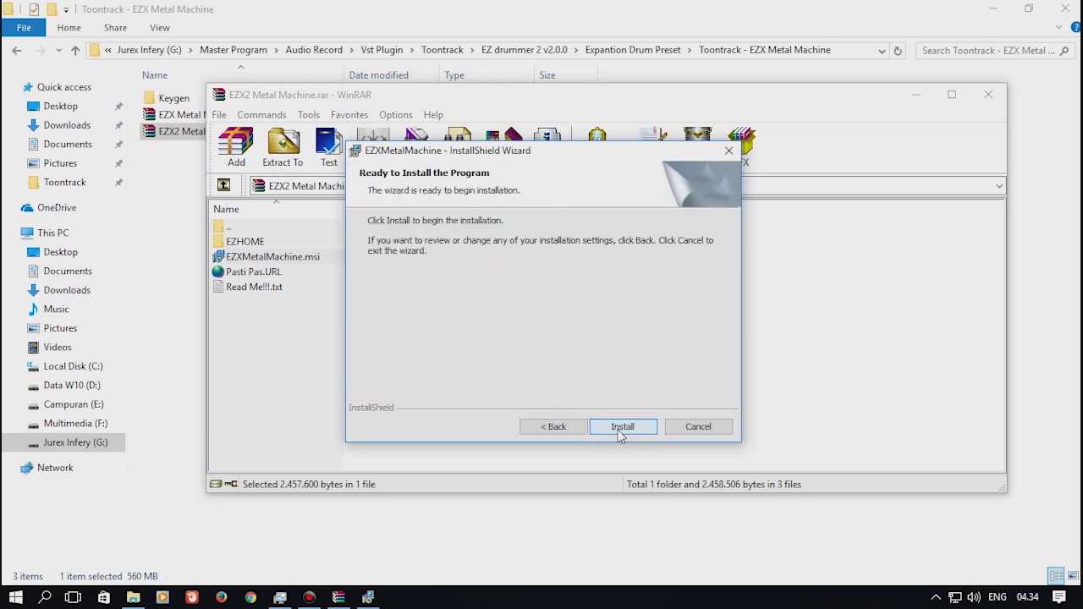
left_click(620, 428)
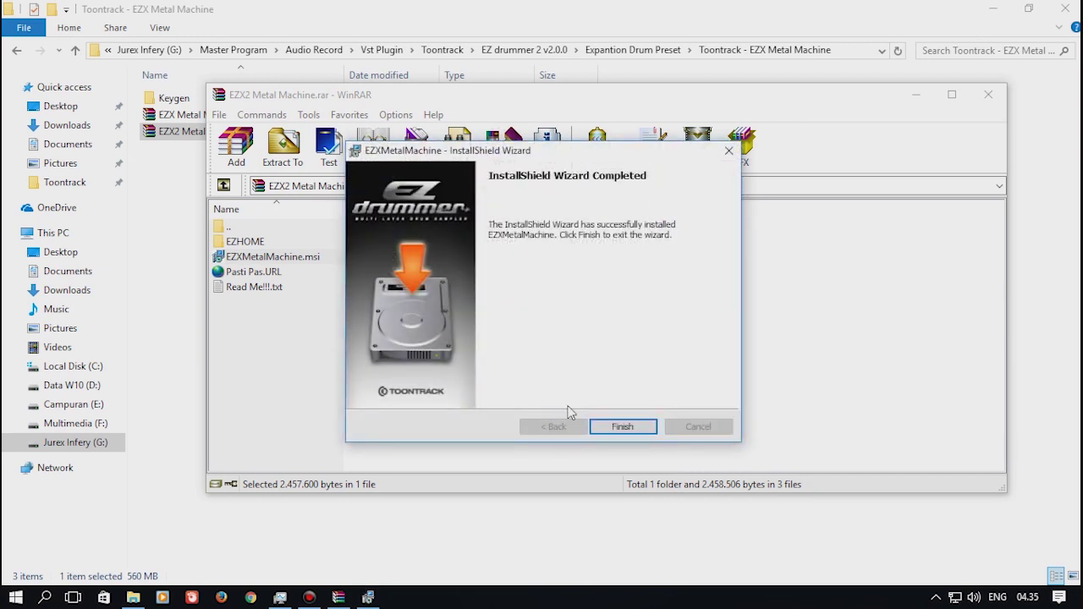
left_click(620, 427)
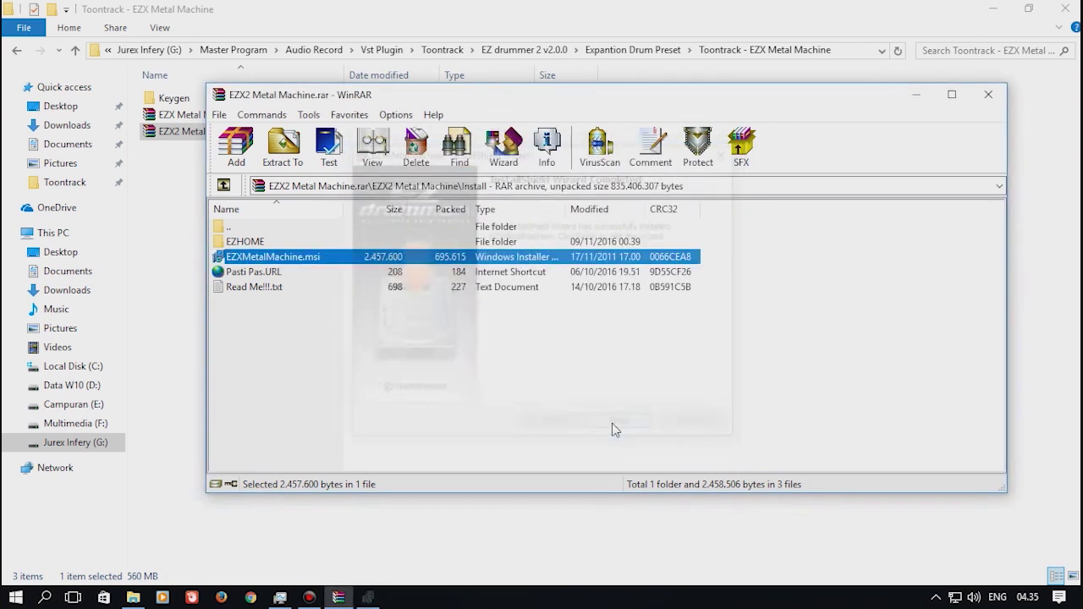
left_click(988, 94)
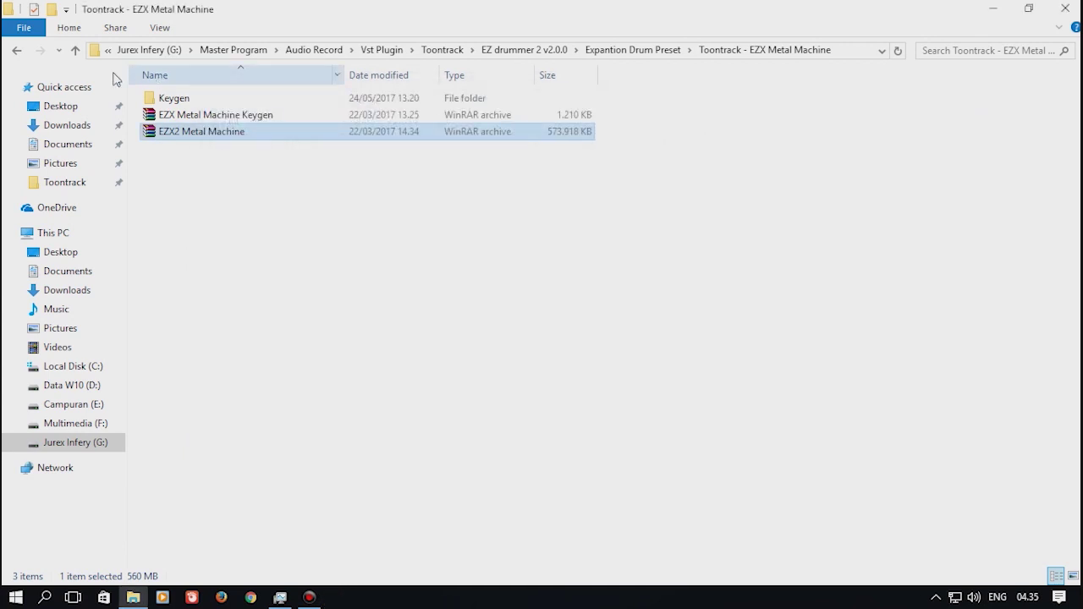
Install Dream Pop EZX from the Toontrack - EZX Dreampop folder with the license agreement accepted, and close the installer.
left_click(14, 52)
double_click(498, 106)
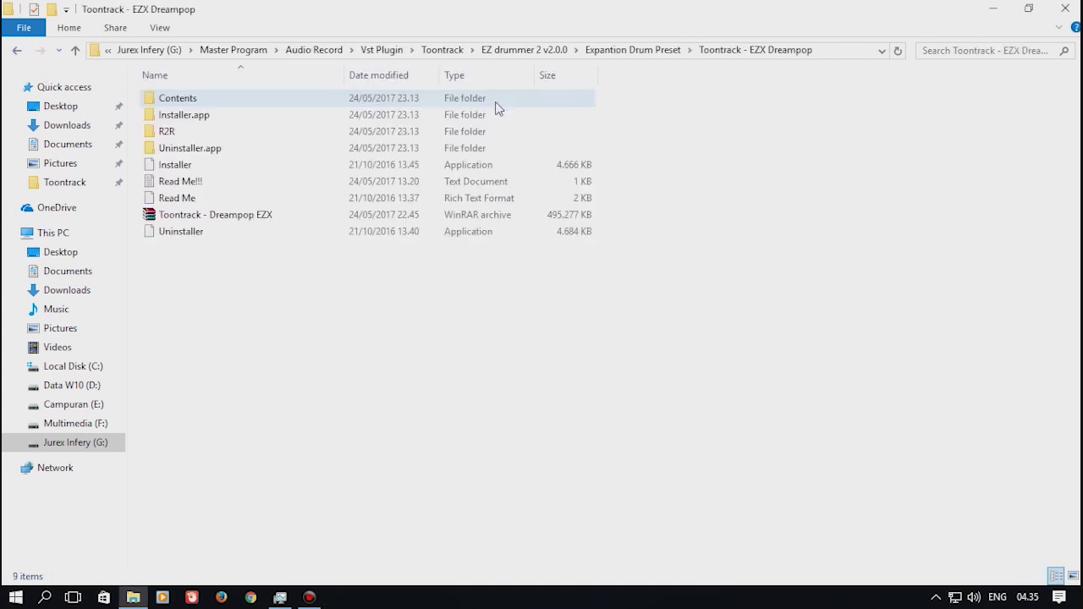
double_click(196, 168)
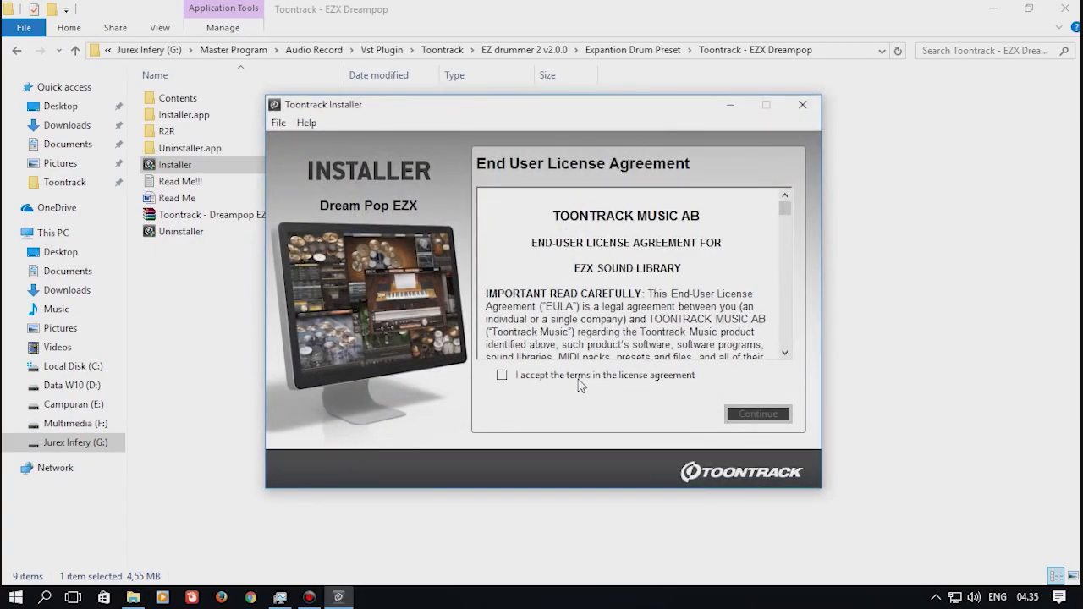
left_click(581, 383)
left_click(755, 414)
left_click(748, 416)
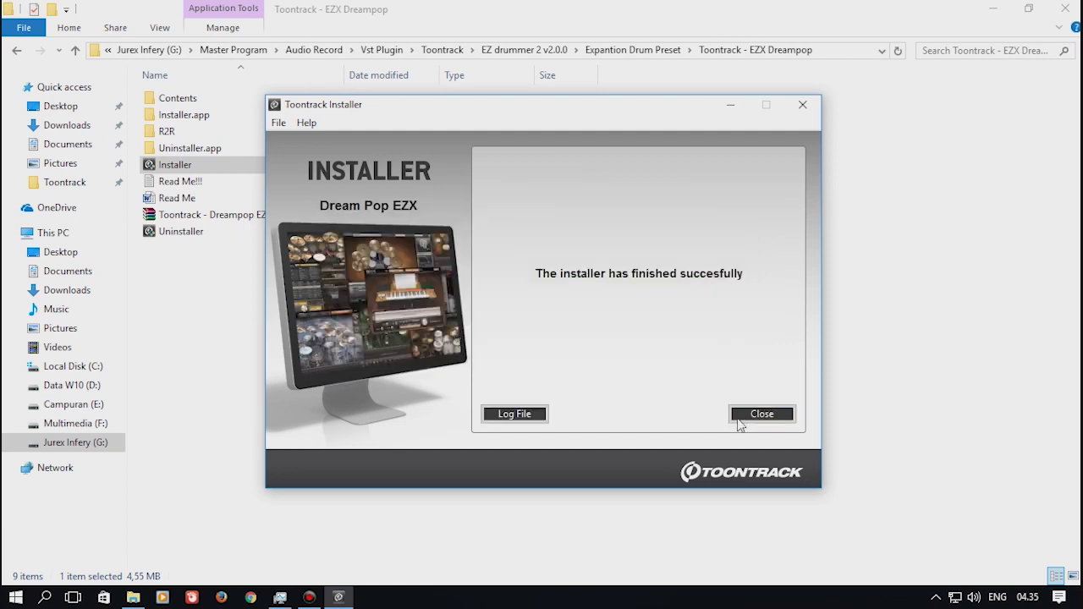
left_click(740, 418)
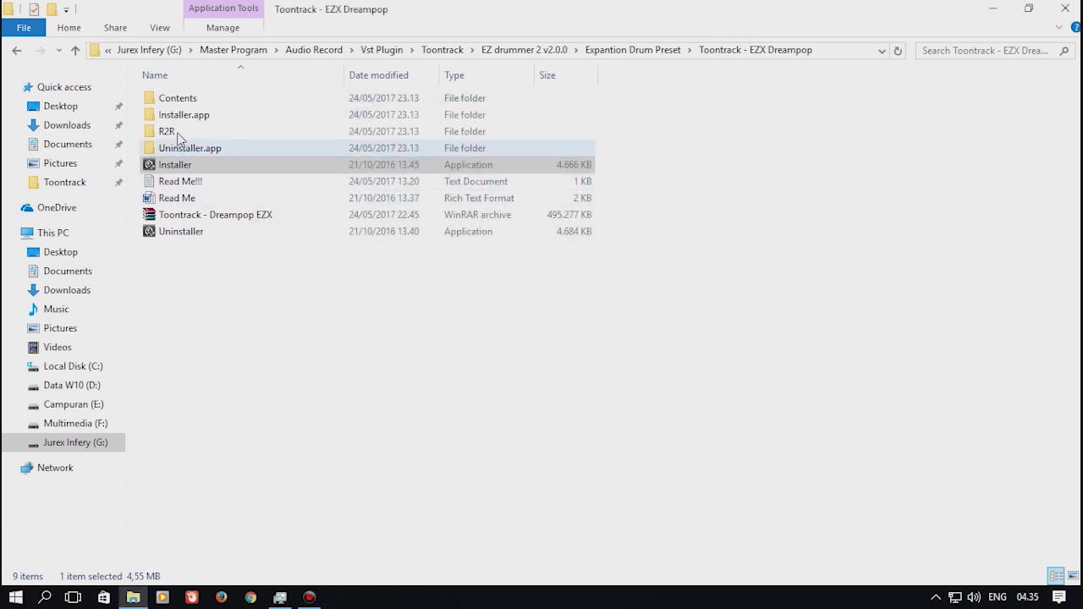
Open the R2R folder of EZX Dreampop, and launch EZdrummer from the desktop with the Metal Machine preset Original Mix.
double_click(177, 136)
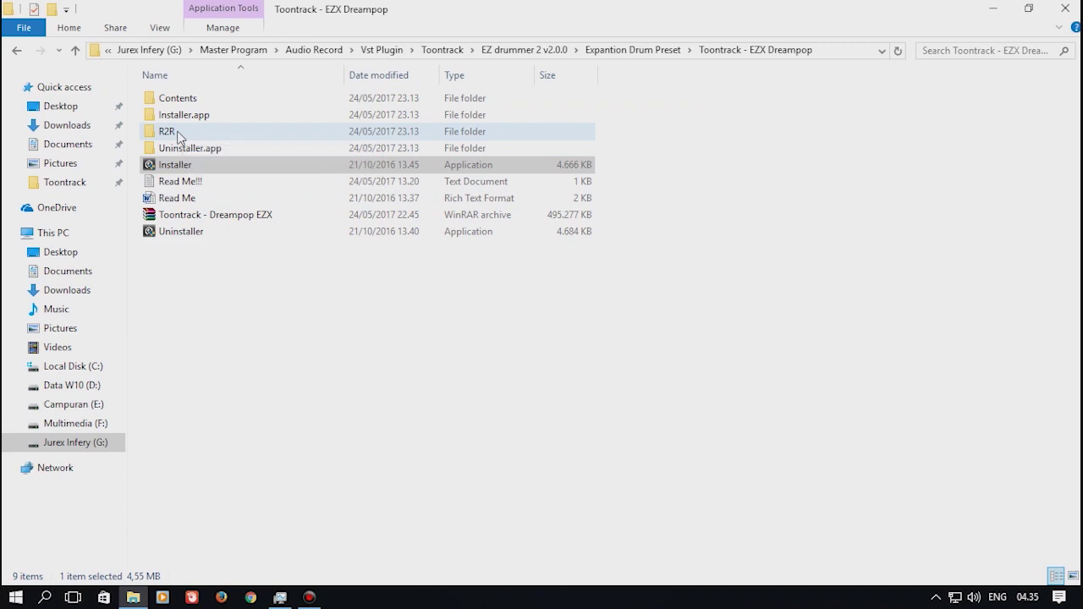
left_click(994, 9)
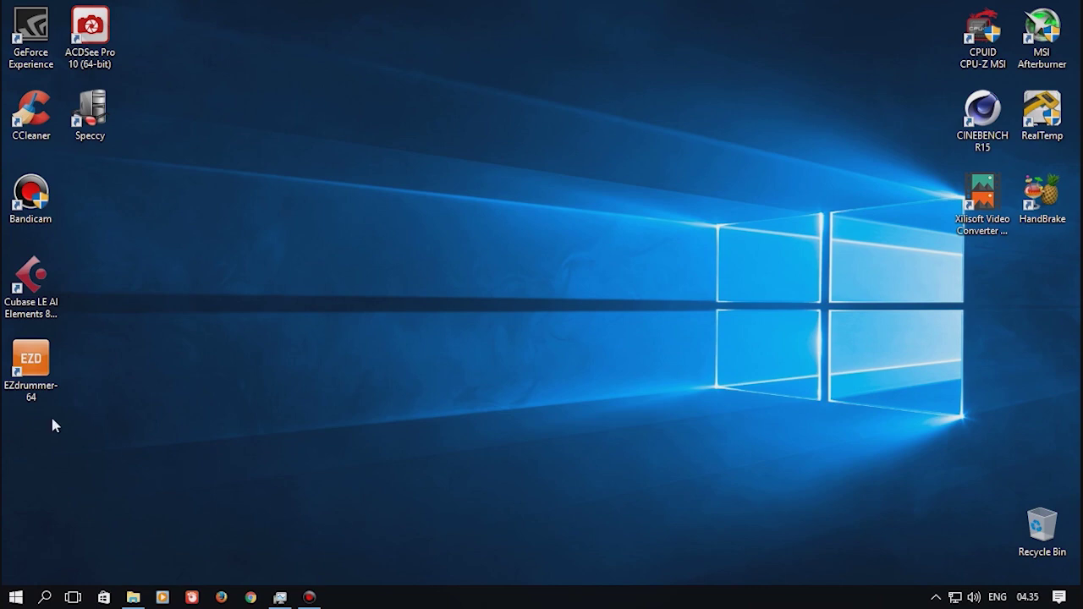
double_click(31, 362)
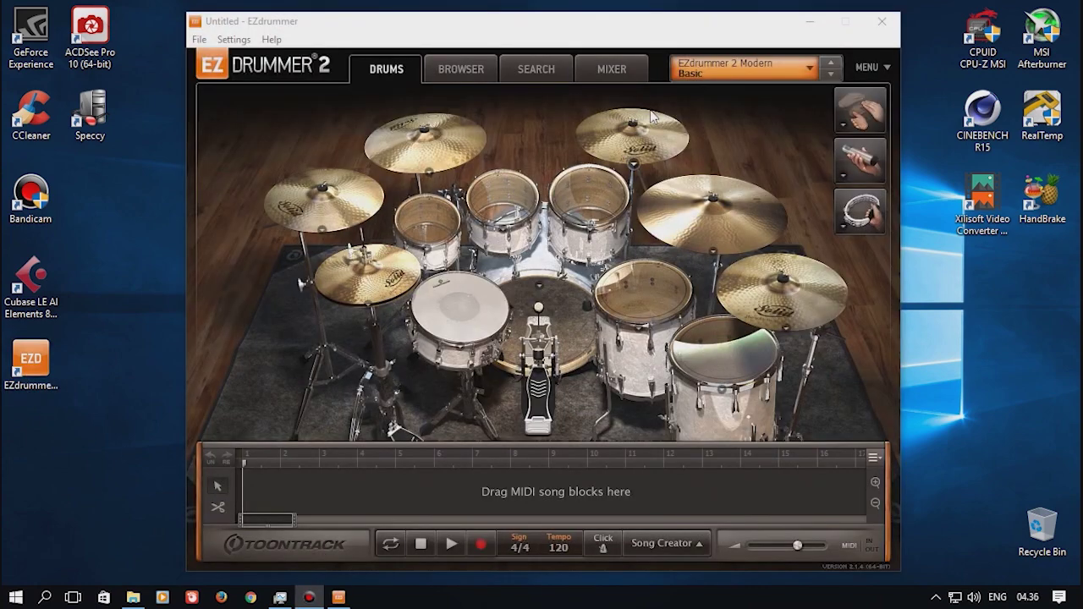
left_click(729, 74)
mouse_move(755, 107)
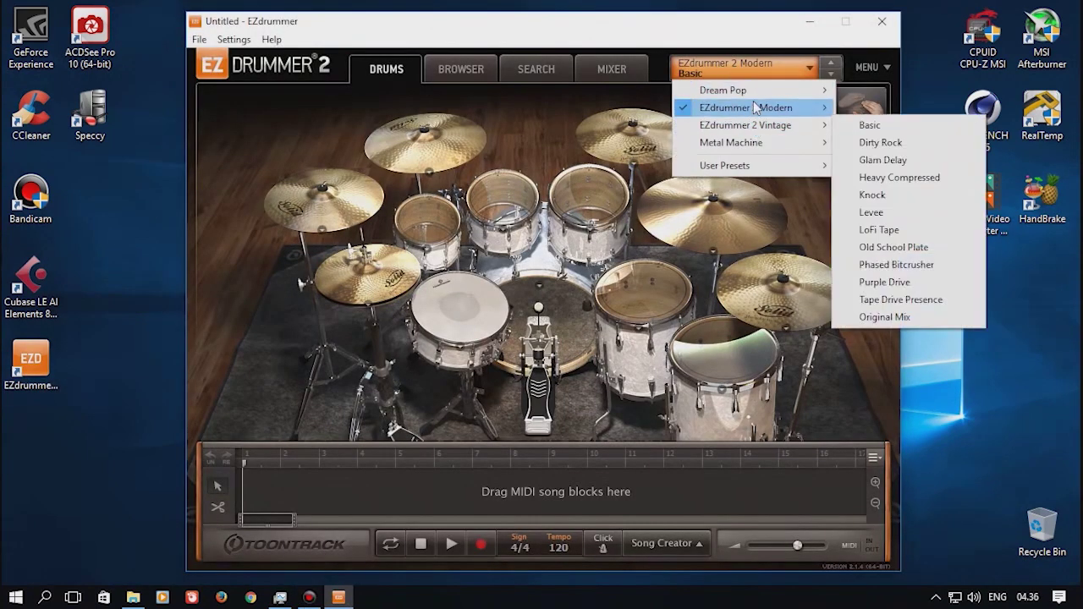
mouse_move(746, 144)
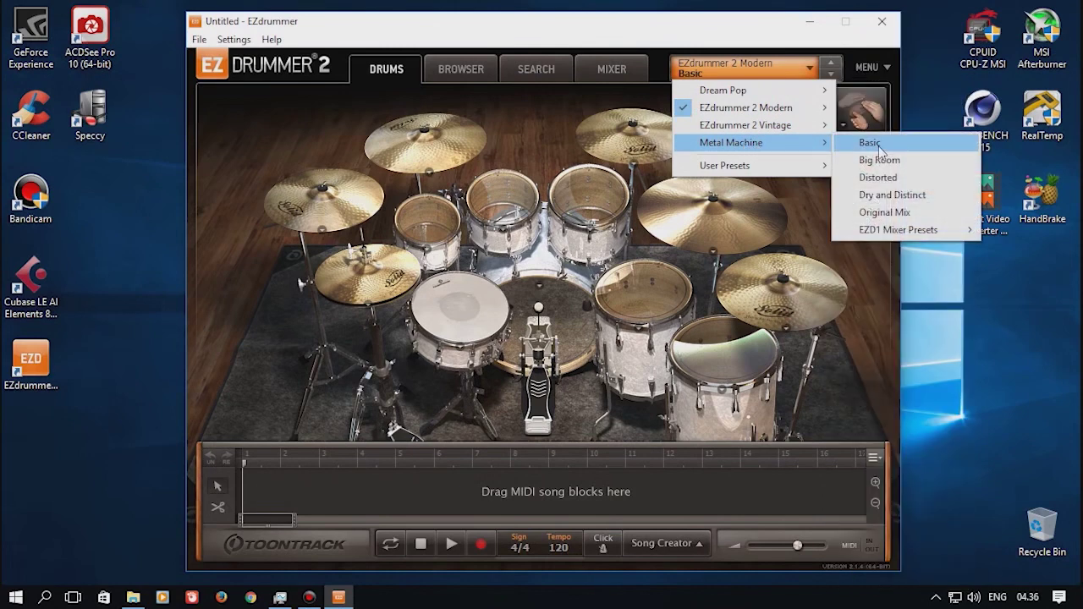
left_click(888, 212)
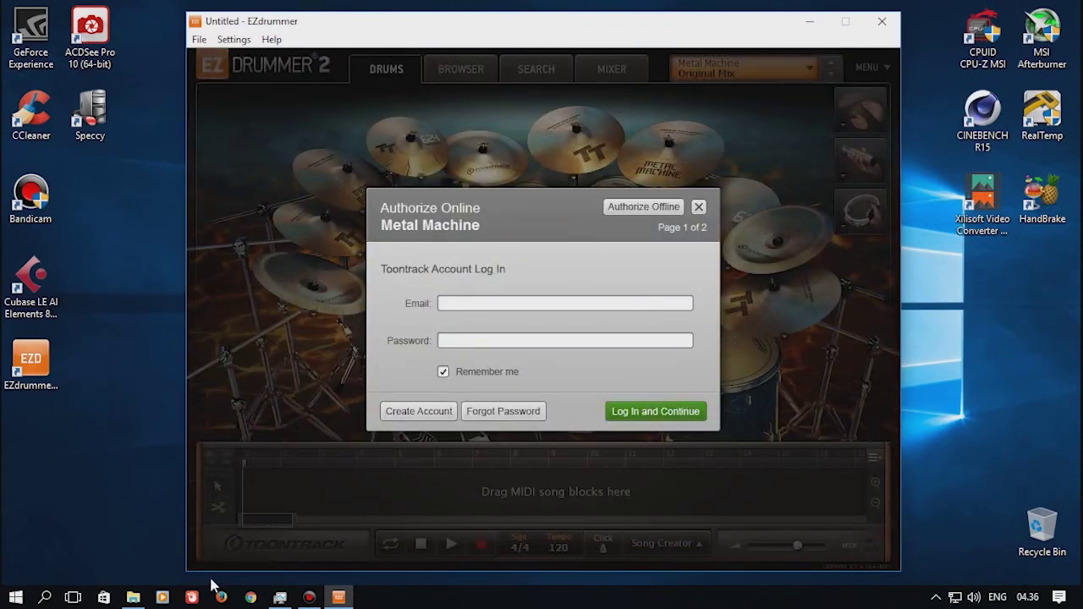
Launch Toontrack_KeyGen from the R2R folder, minimize the folder window and move the keygen partly off the EZdrummer window.
left_click(132, 597)
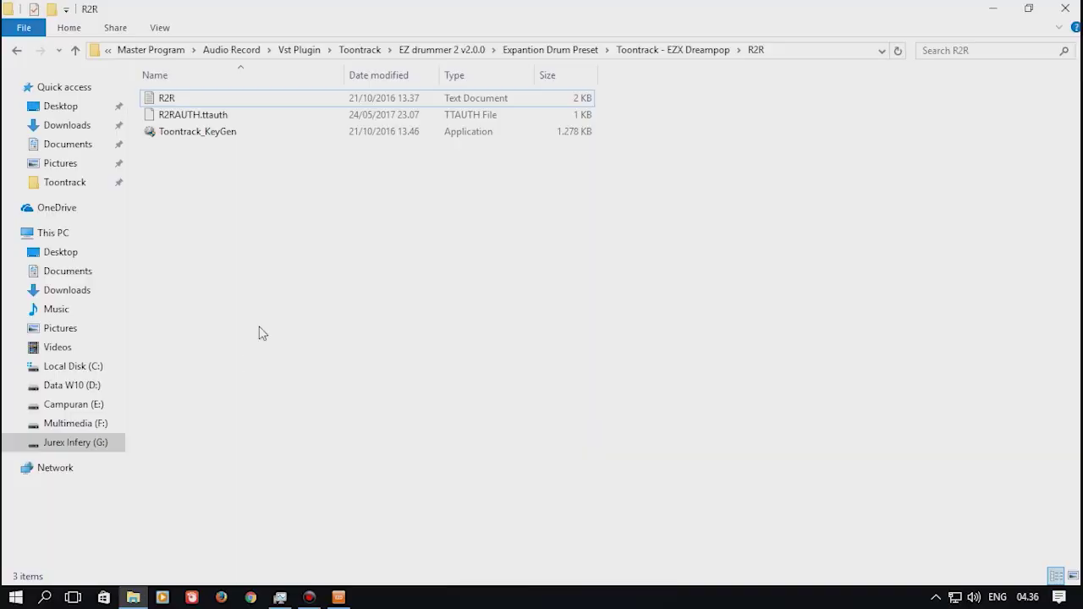
double_click(178, 131)
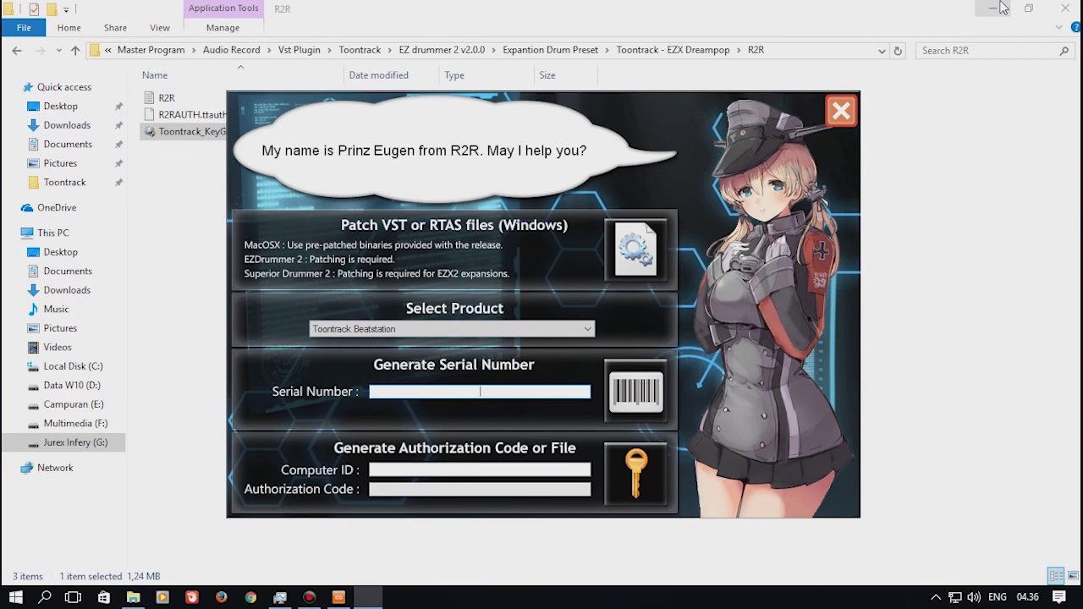
left_click(998, 8)
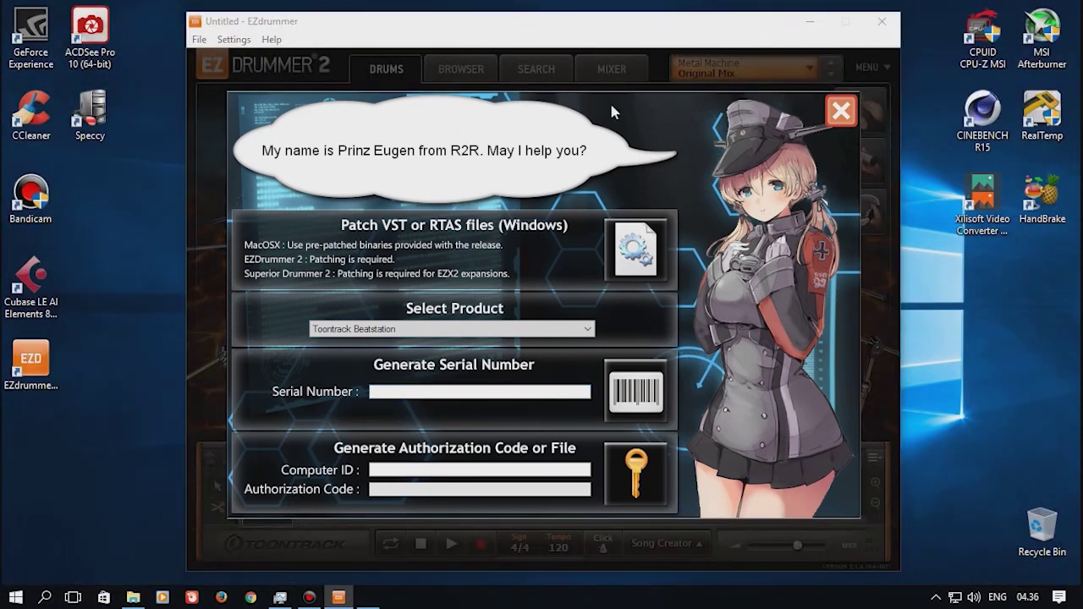
left_click_drag(609, 100, 458, 168)
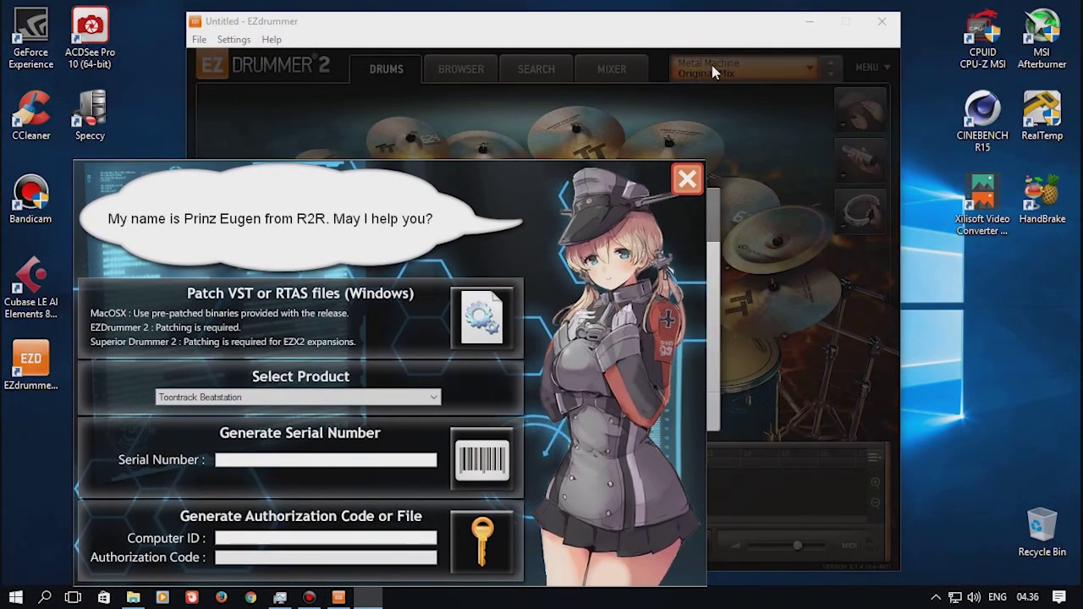
Select Toontrack EZX Metal Machine as the product in the keygen.
left_click(386, 399)
scroll(368, 364, "down", 6)
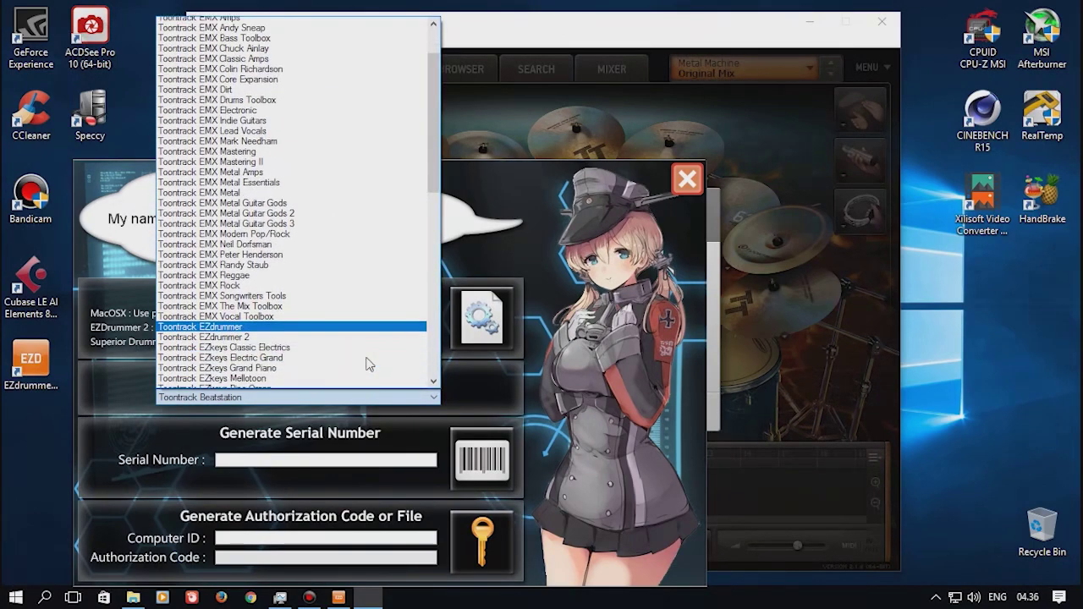
scroll(368, 363, "down", 4)
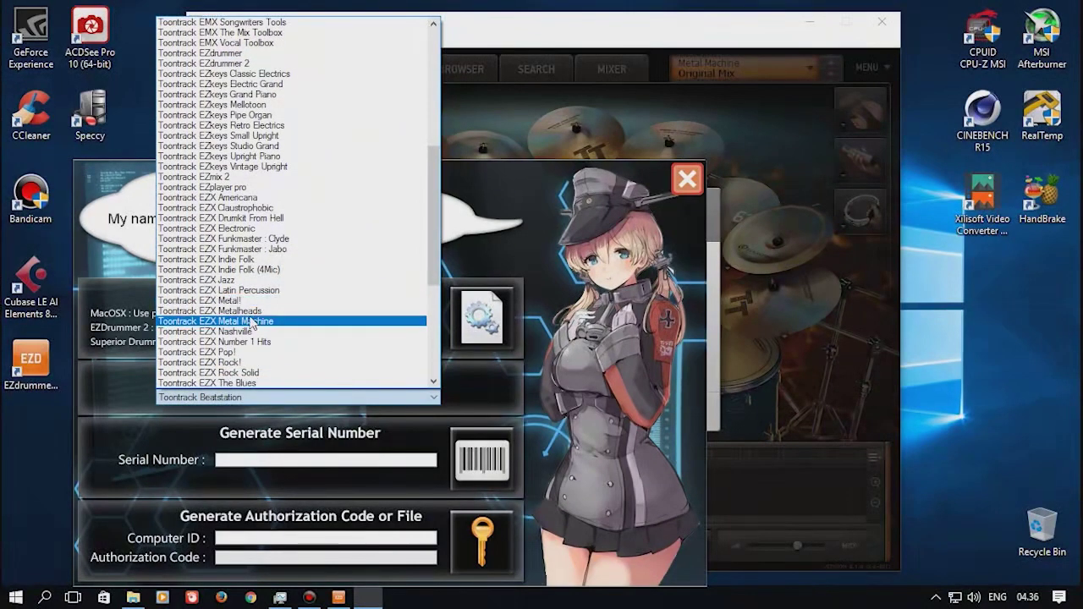
left_click(266, 322)
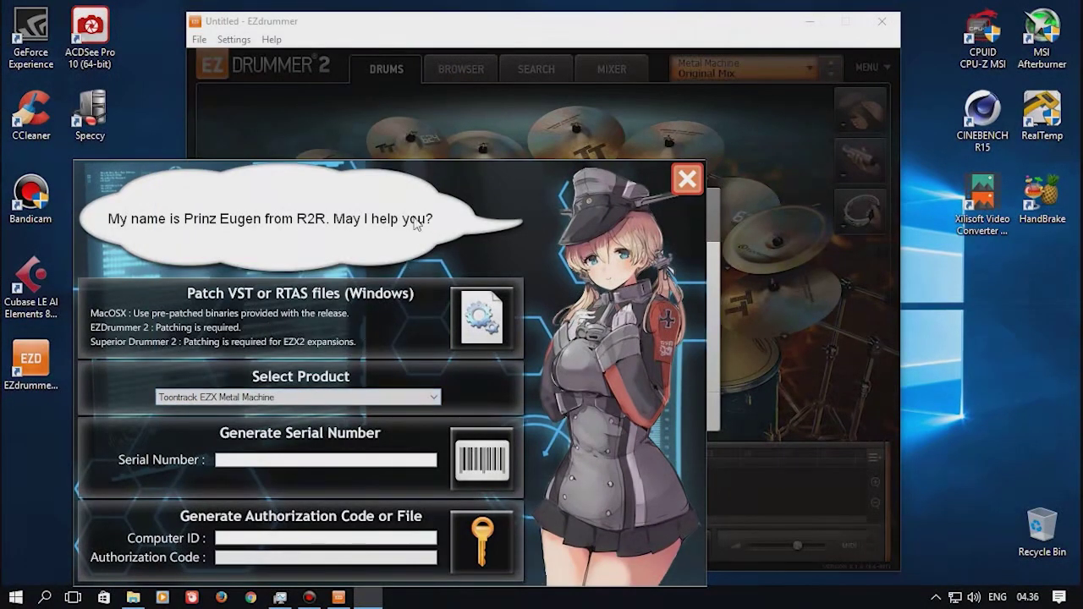
Uncover EZdrummer's authorization dialog, switch it to offline authorization for Metal Machine and copy the computer ID.
left_click_drag(412, 218, 288, 118)
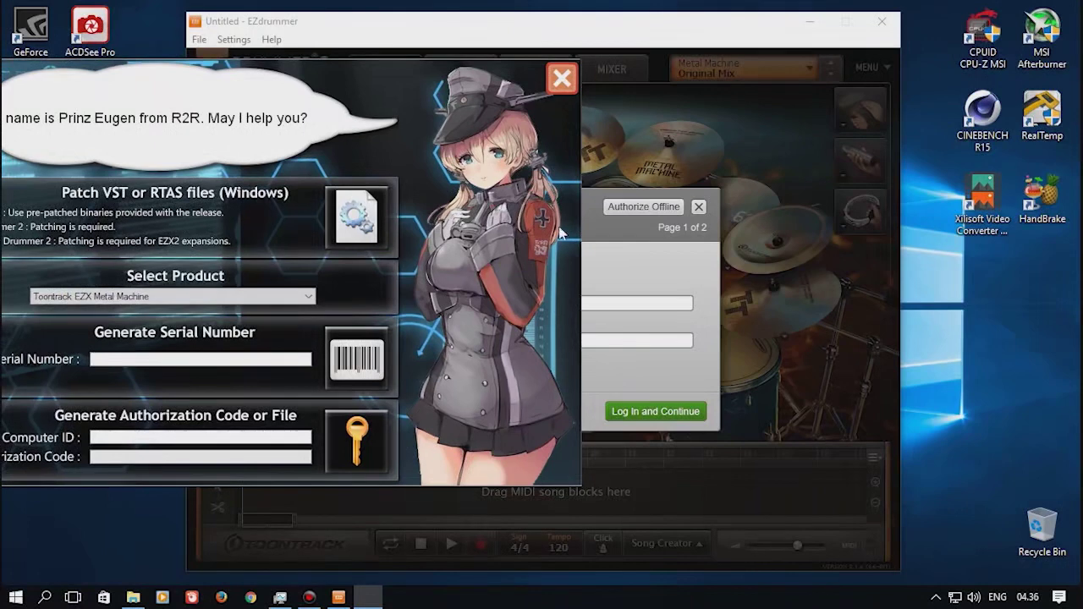
left_click_drag(423, 96, 212, 104)
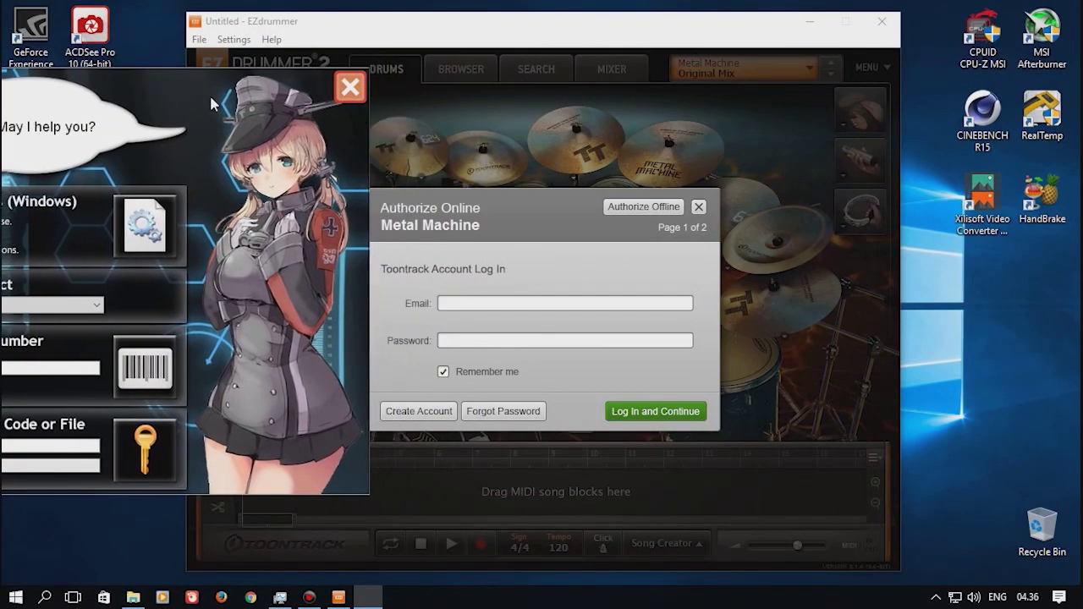
left_click(646, 208)
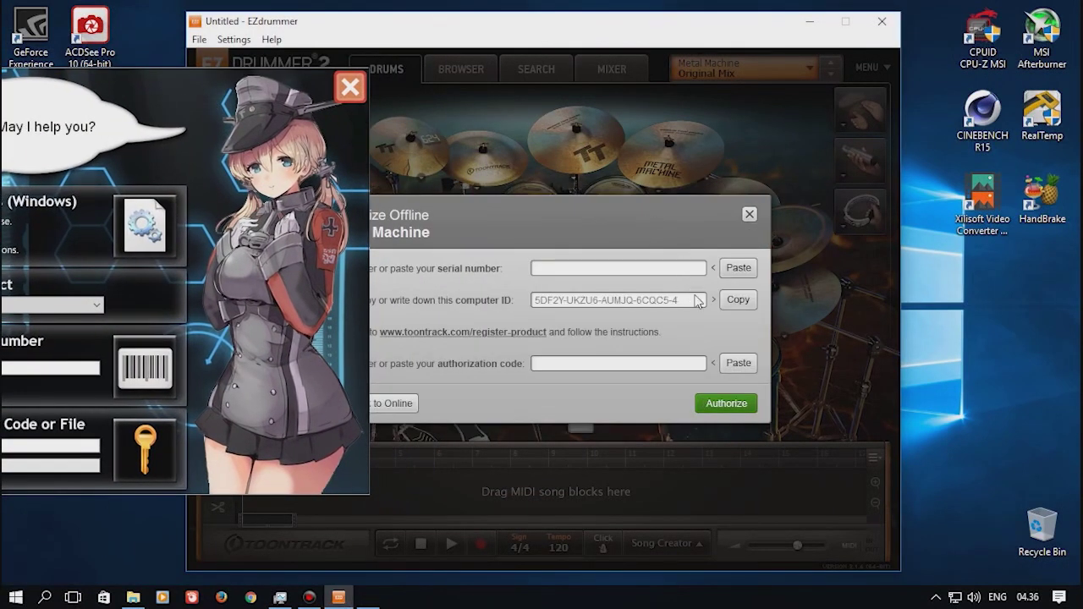
left_click(738, 300)
Paste the computer ID into the keygen and generate the serial number and authorization code for EZX Metal Machine.
left_click_drag(191, 110, 525, 125)
left_click(305, 382)
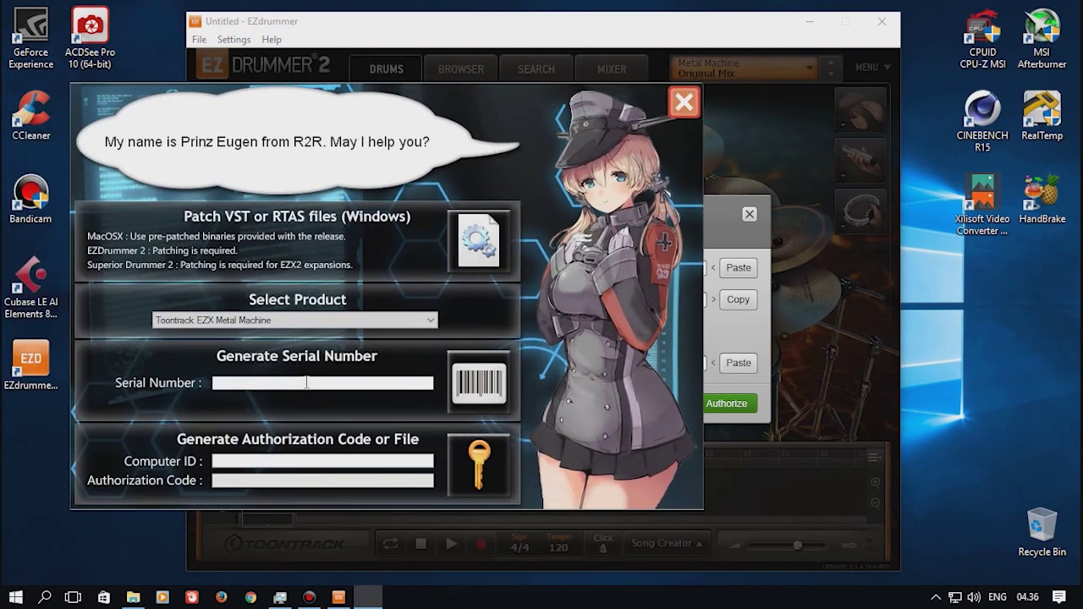
left_click(493, 387)
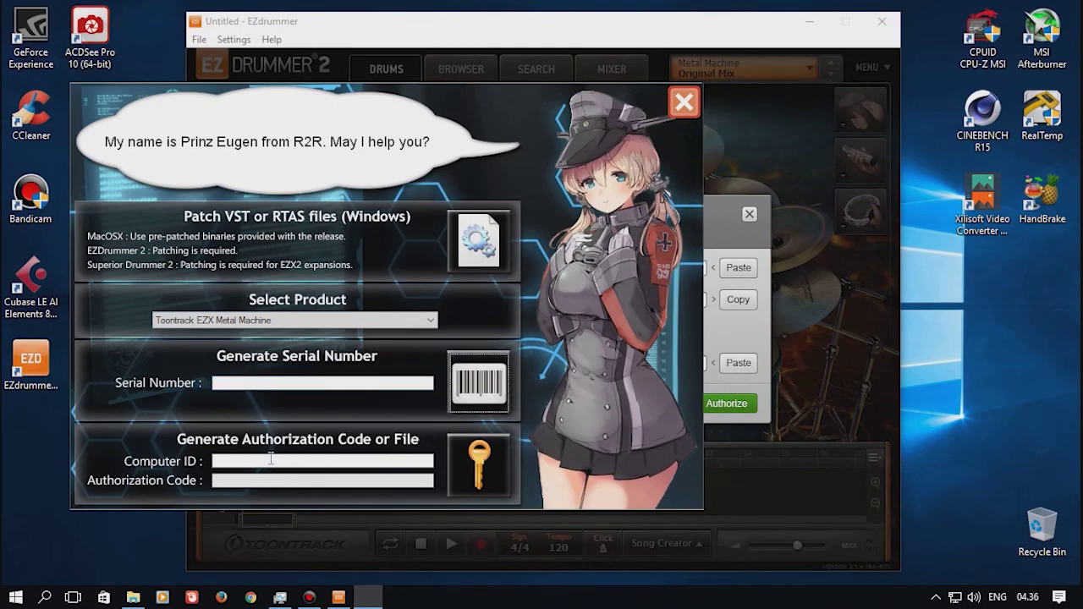
left_click(218, 461)
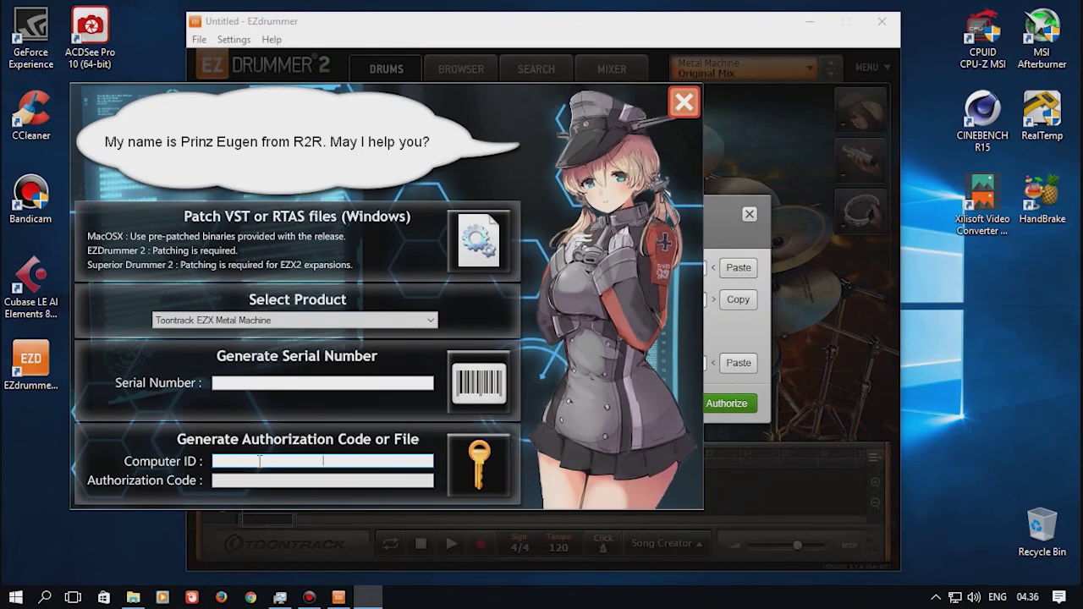
key("ctrl+v")
left_click(465, 397)
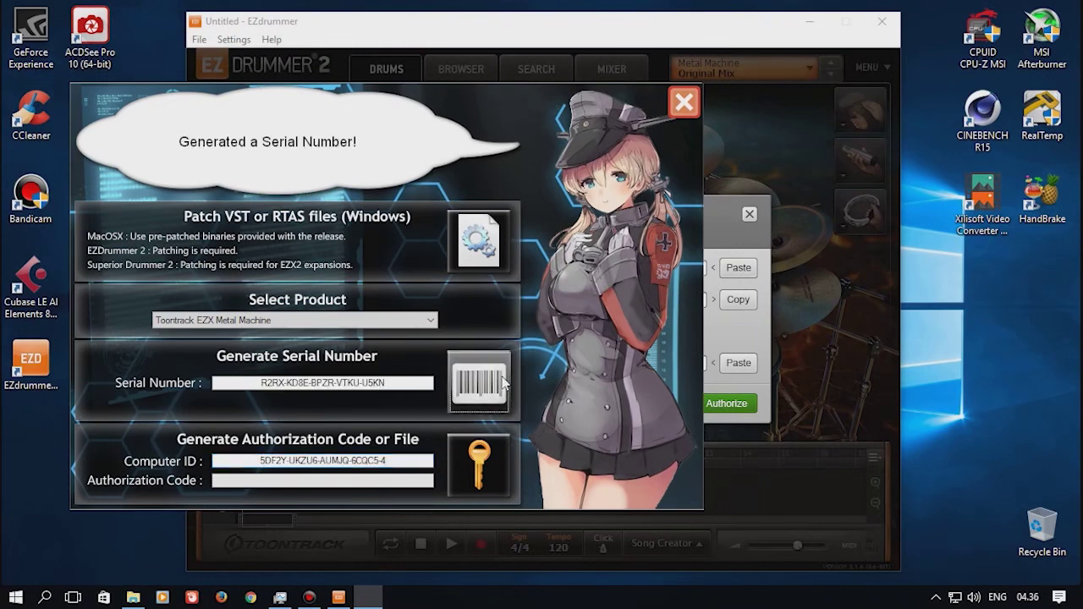
left_click(487, 461)
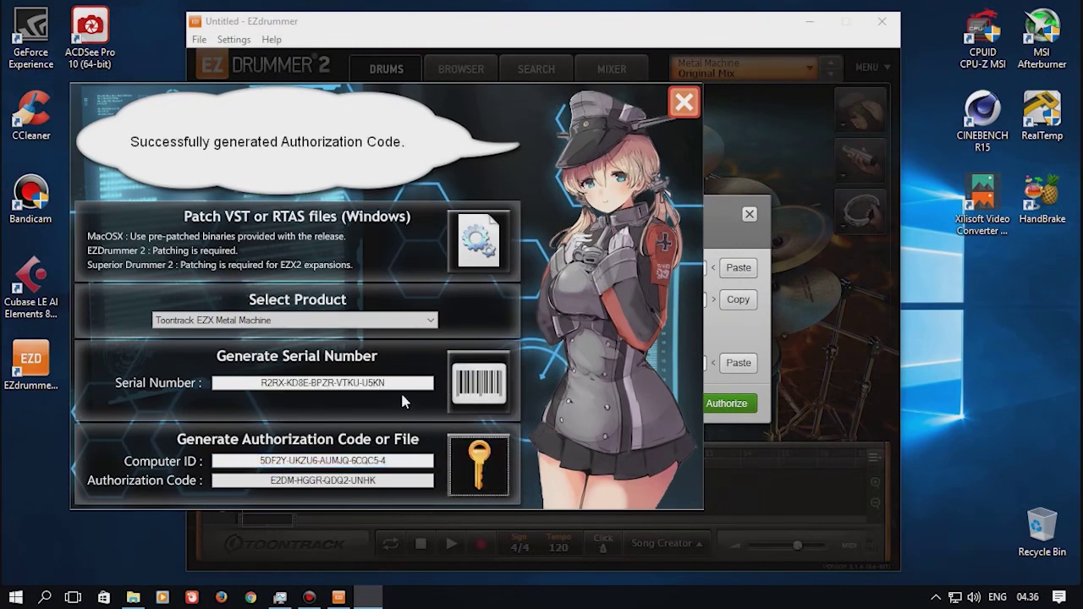
Copy the generated serial number and paste it into the serial number field of EZdrummer's offline authorization dialog.
left_click_drag(400, 385, 221, 381)
right_click(287, 383)
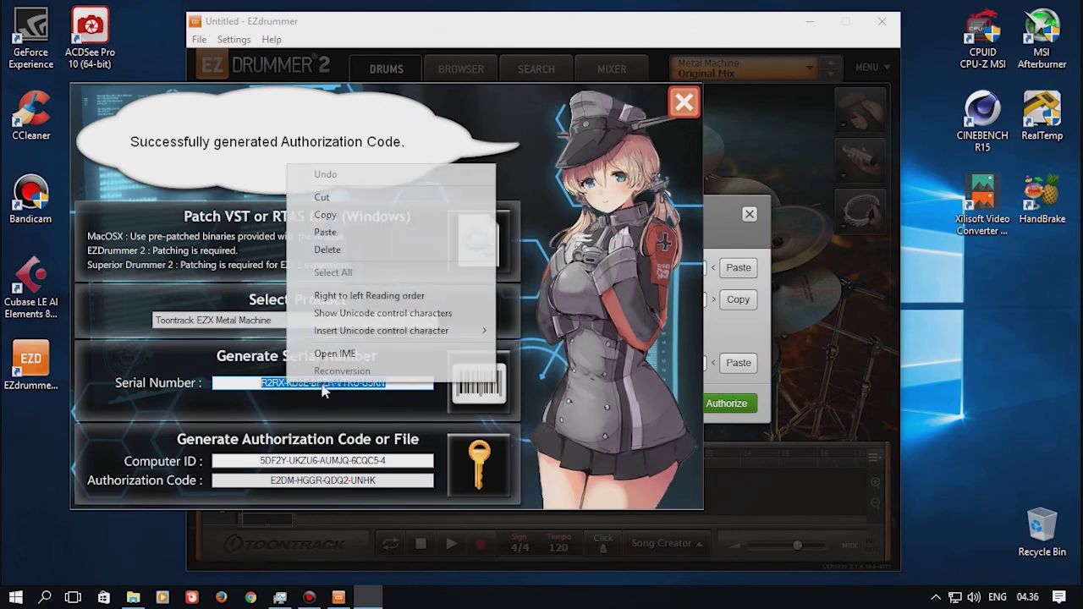
left_click(398, 216)
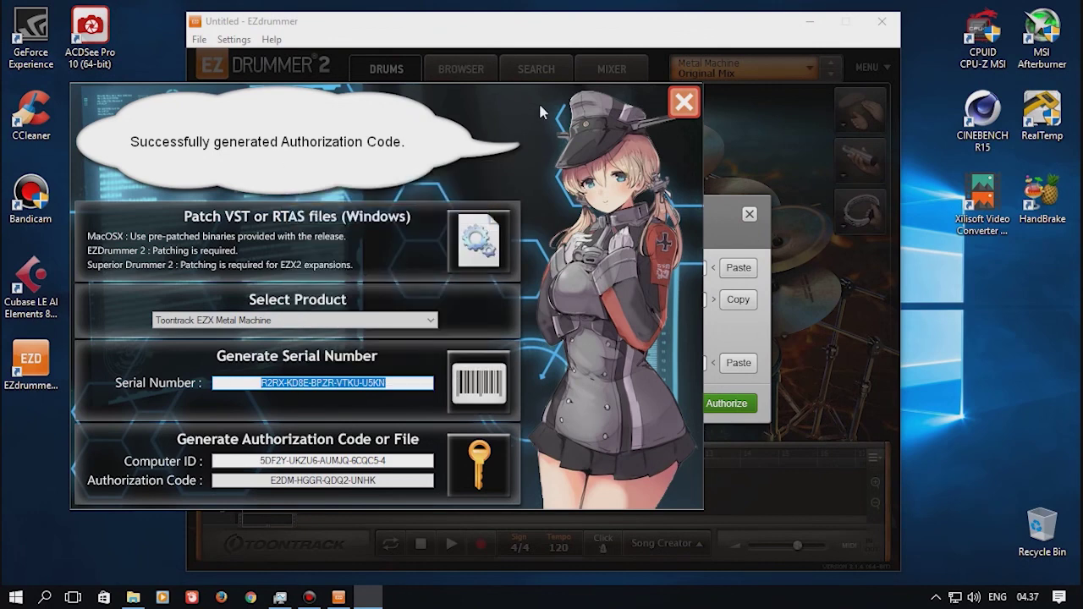
left_click_drag(540, 106, 328, 109)
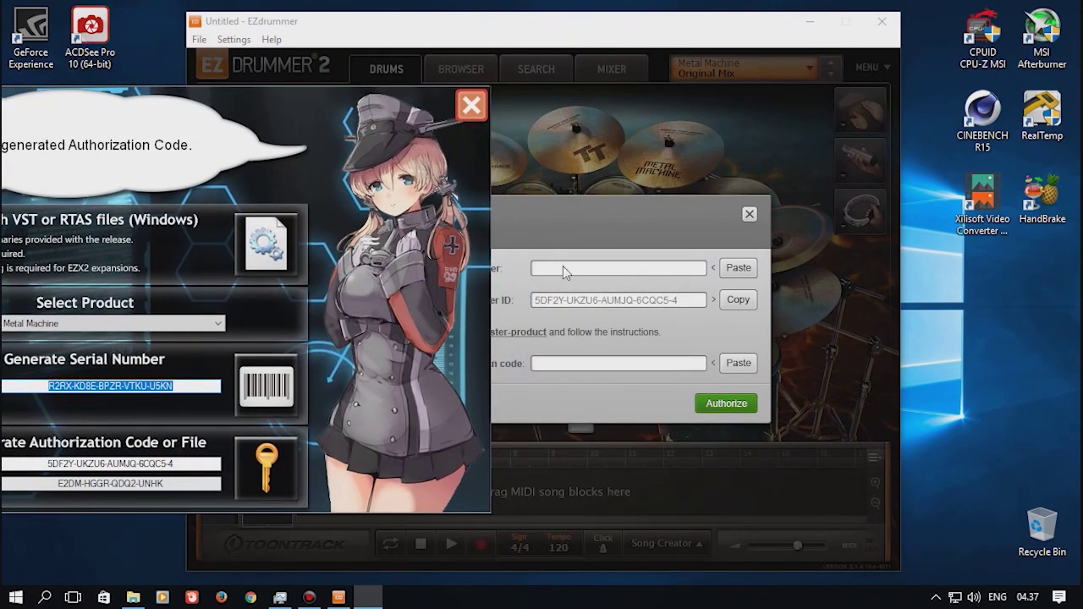
left_click(564, 267)
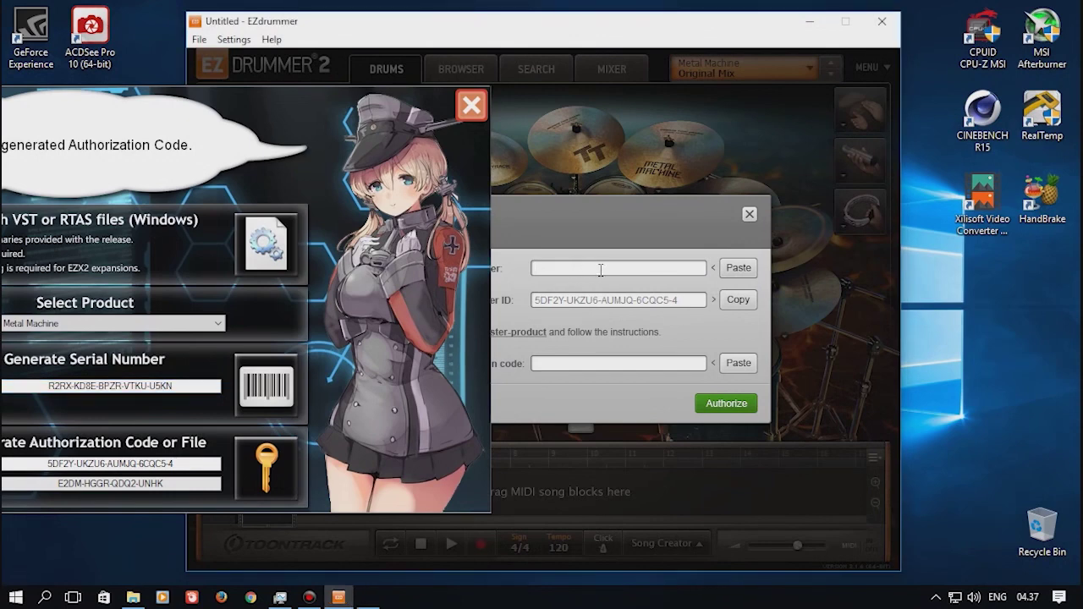
left_click(732, 271)
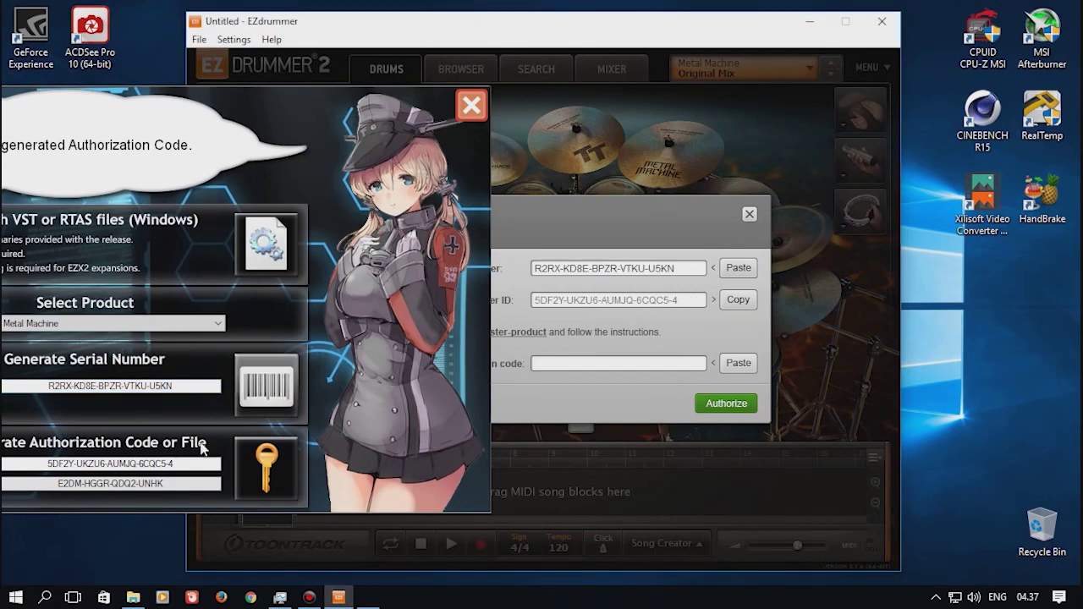
Paste the generated authorization code into EZdrummer's offline authorization dialog, authorize Metal Machine and move the keygen window aside.
left_click_drag(186, 481, 24, 479)
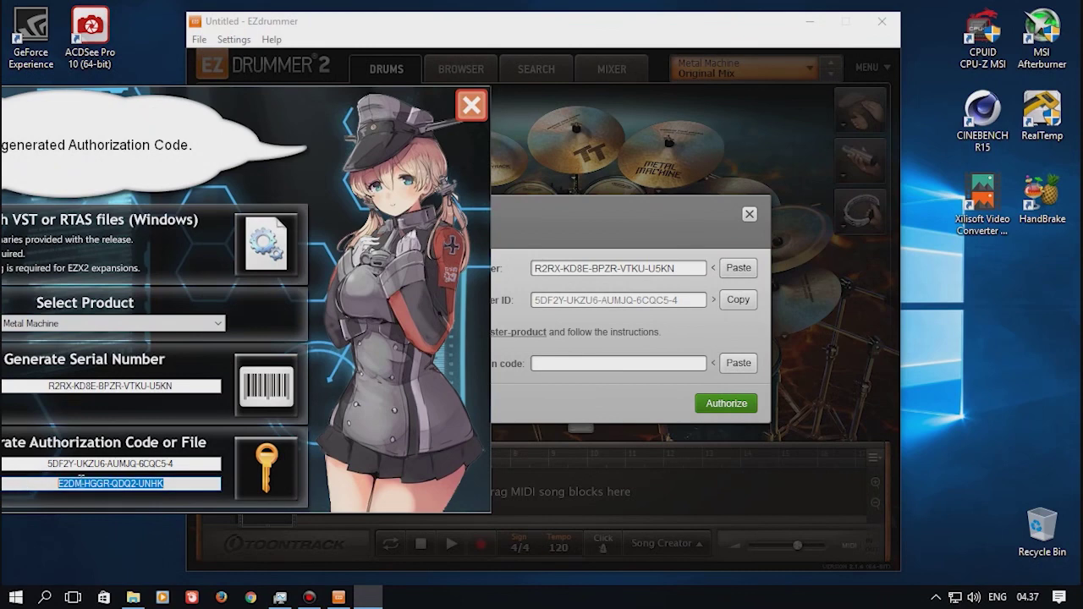
right_click(99, 480)
left_click(144, 352)
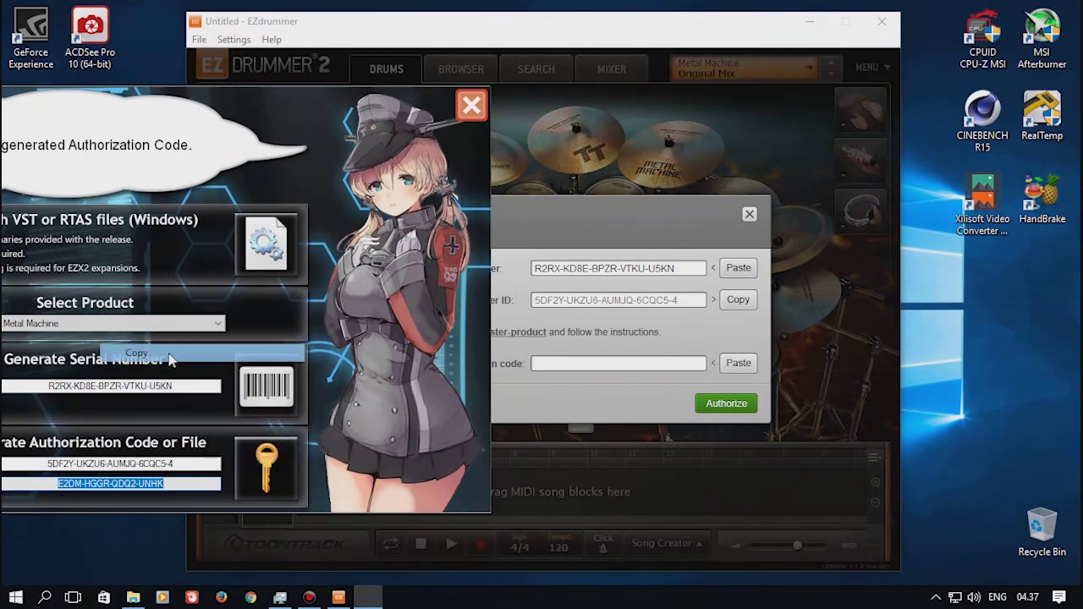
left_click(730, 363)
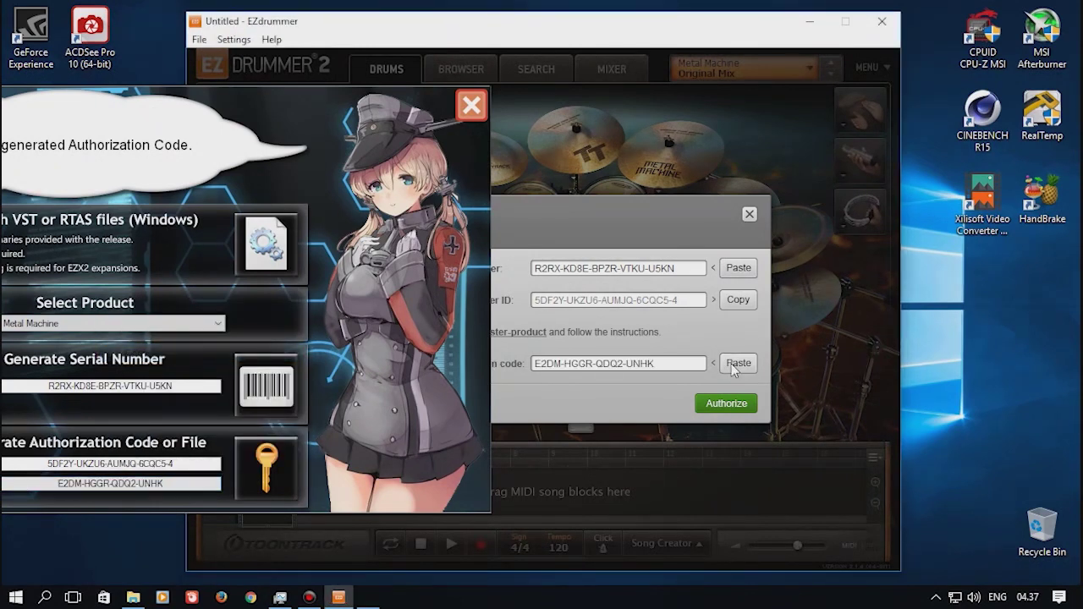
left_click(729, 403)
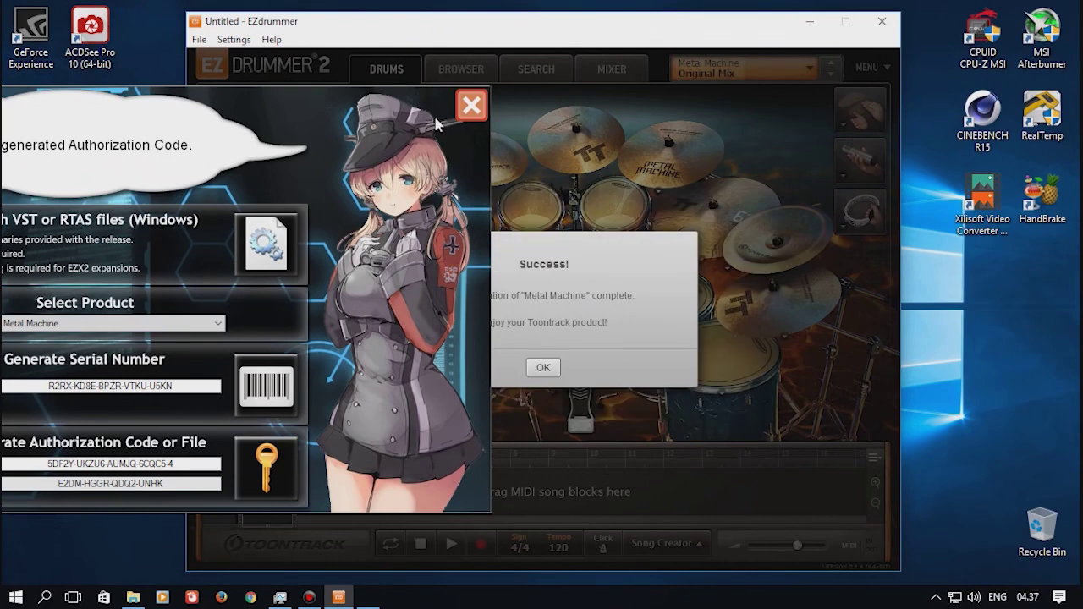
left_click(465, 110)
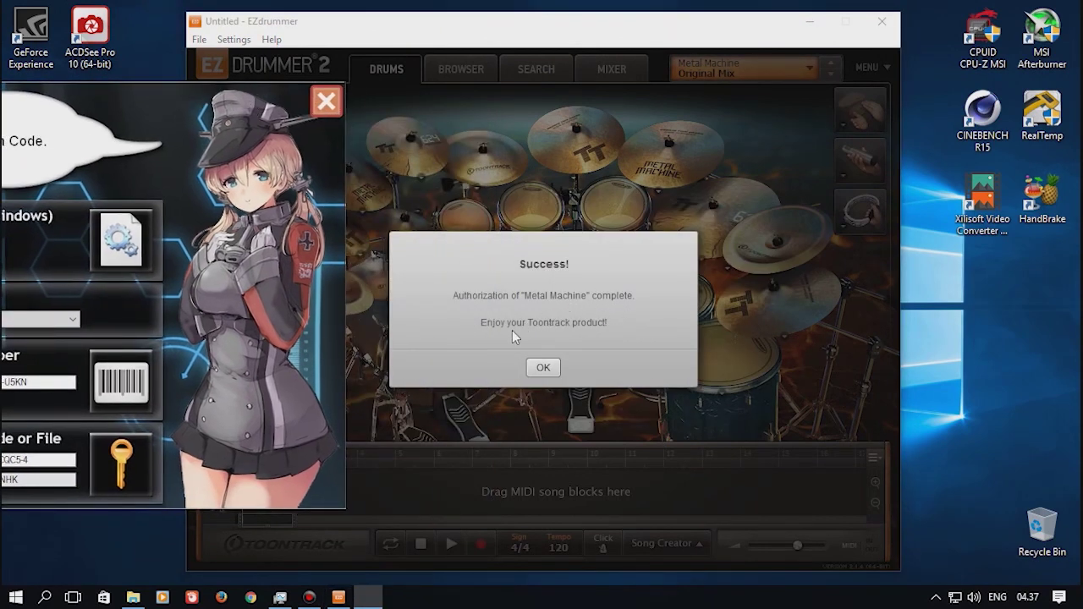
Dismiss the Metal Machine confirmation, load the Dream Pop library's Albino preset, switch to offline authorization and copy the computer ID.
left_click(542, 367)
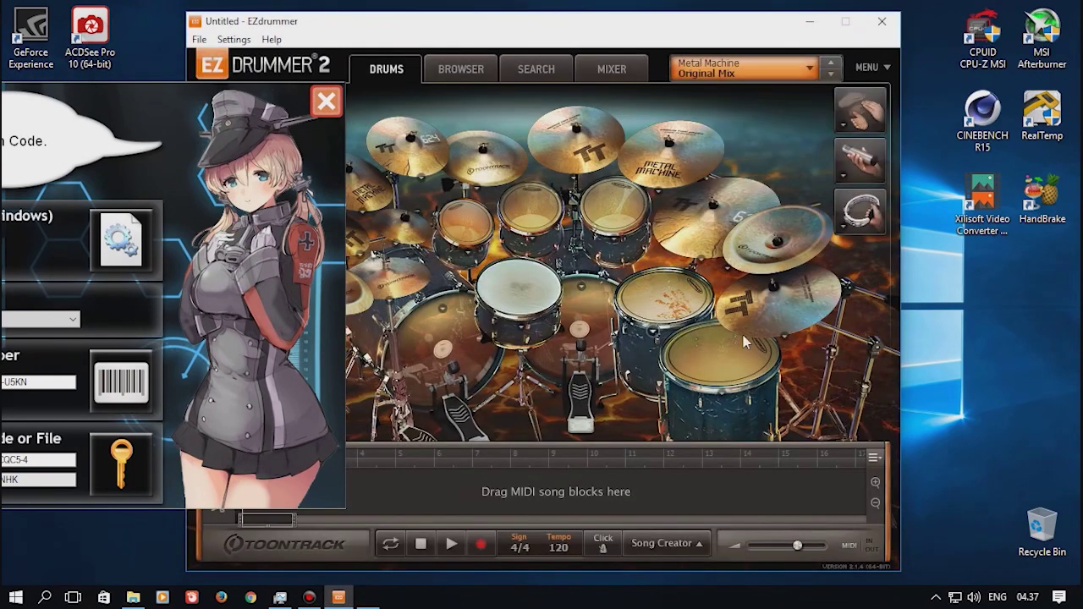
left_click(759, 73)
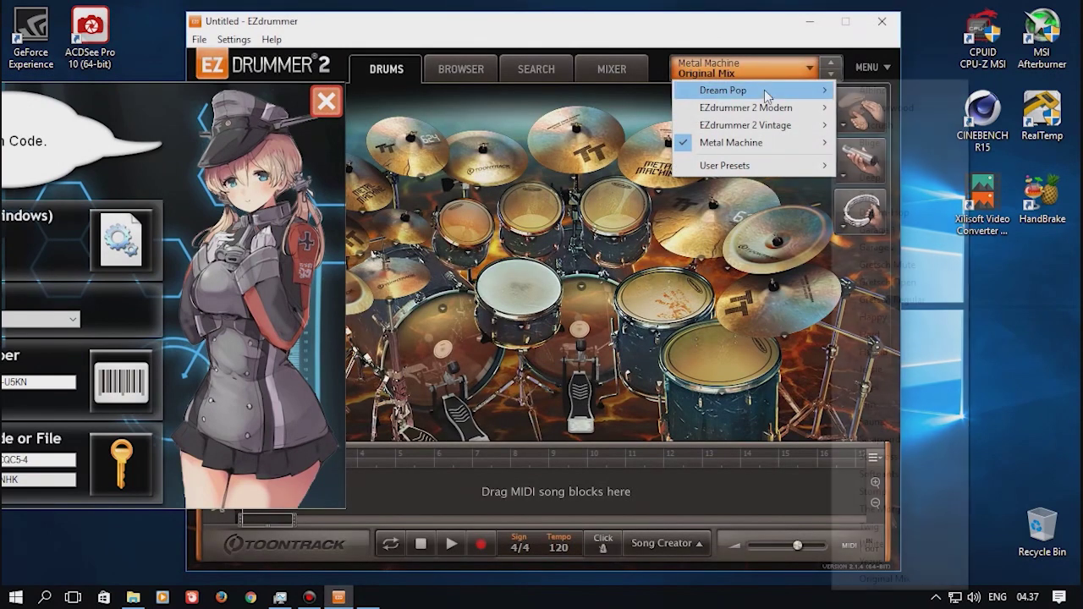
mouse_move(763, 90)
left_click(871, 91)
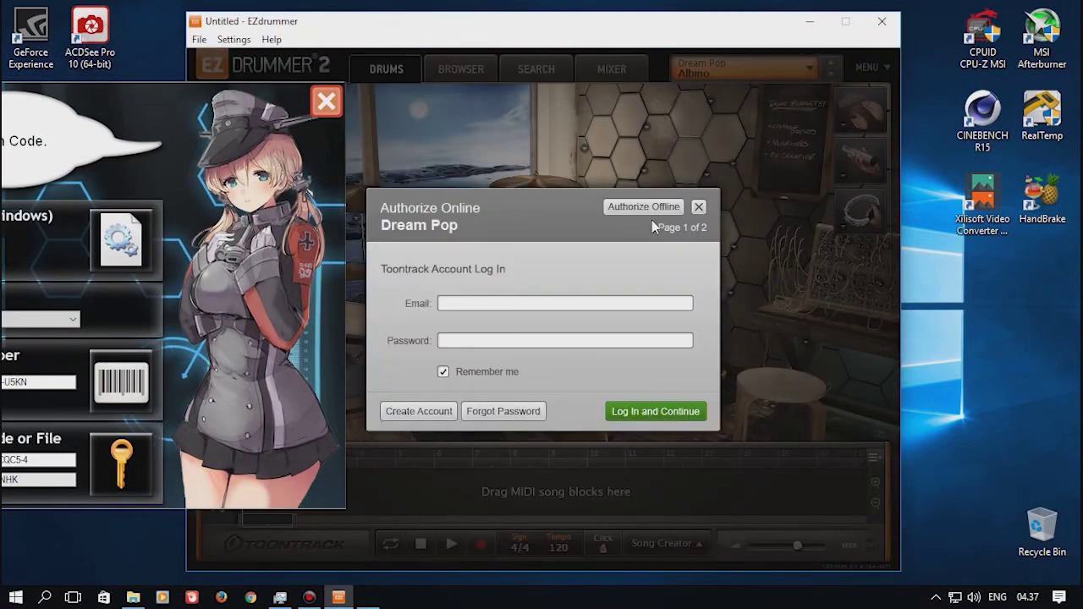
left_click(639, 208)
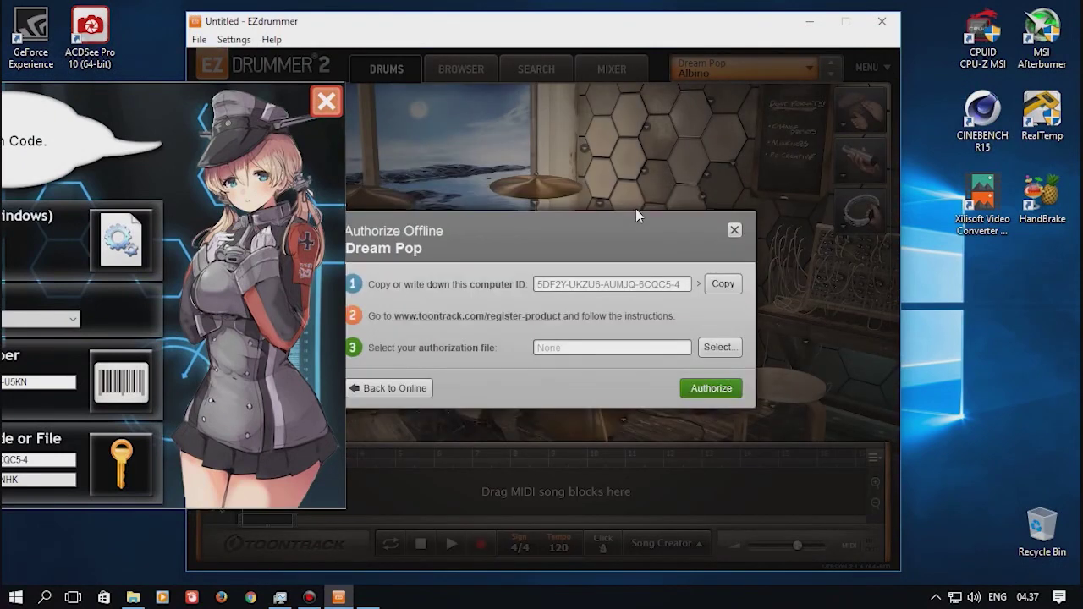
left_click(734, 287)
Move the keygen window fully into view, select Toontrack EZX2 Dream Pop as the product and clear the old serial number.
left_click_drag(166, 111, 496, 83)
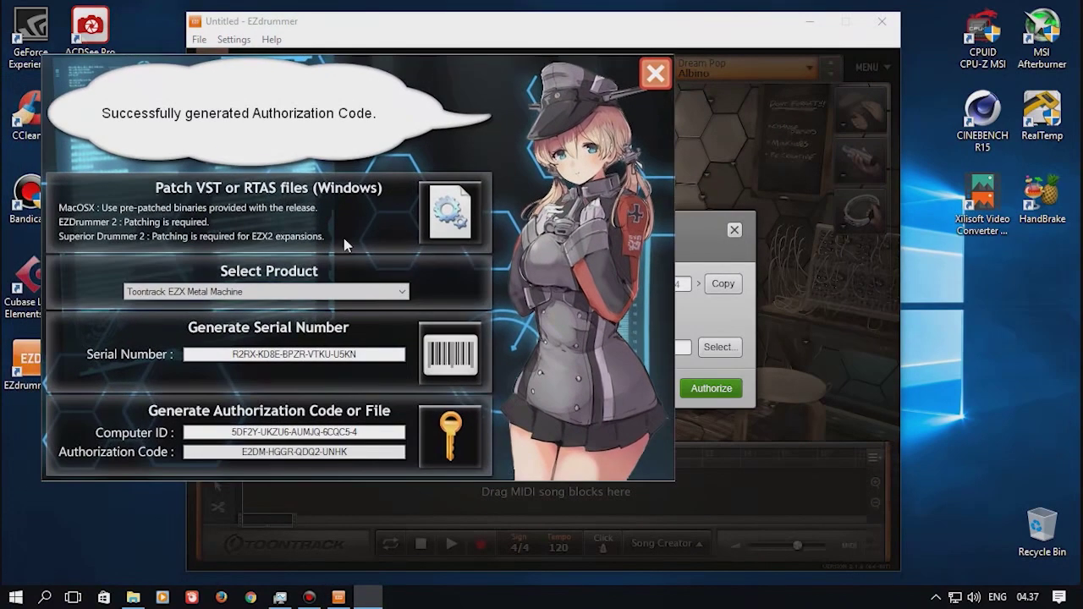
left_click(258, 292)
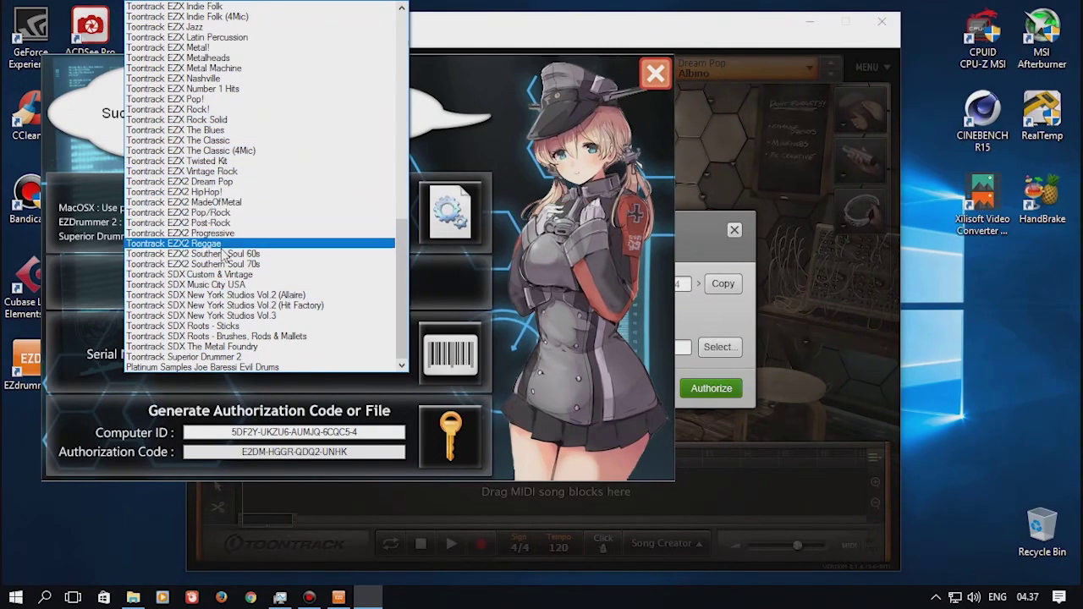
left_click(228, 183)
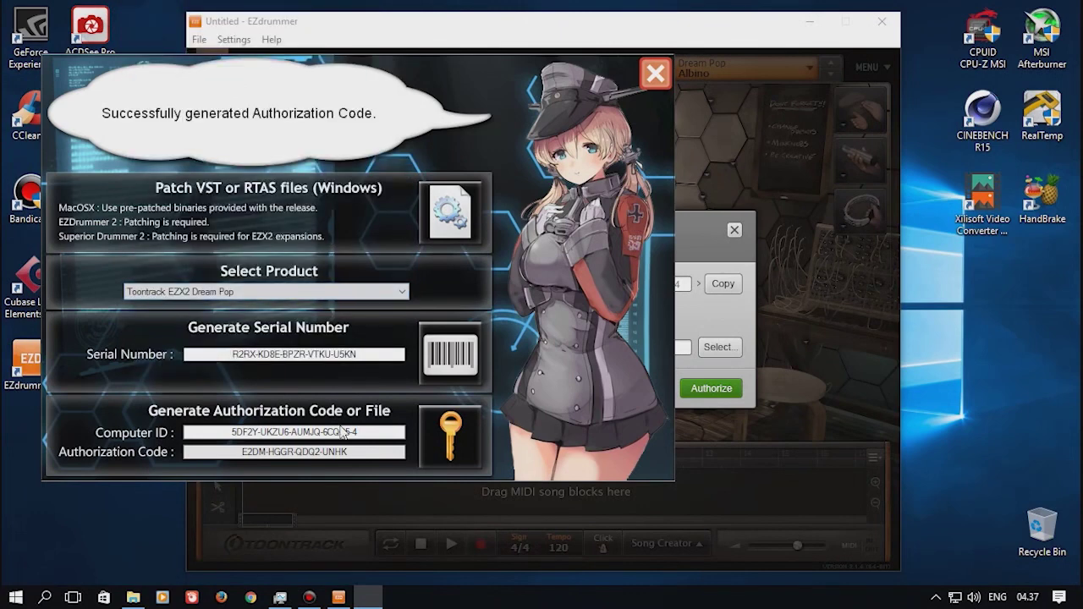
left_click_drag(368, 357, 110, 330)
key("BackSpace")
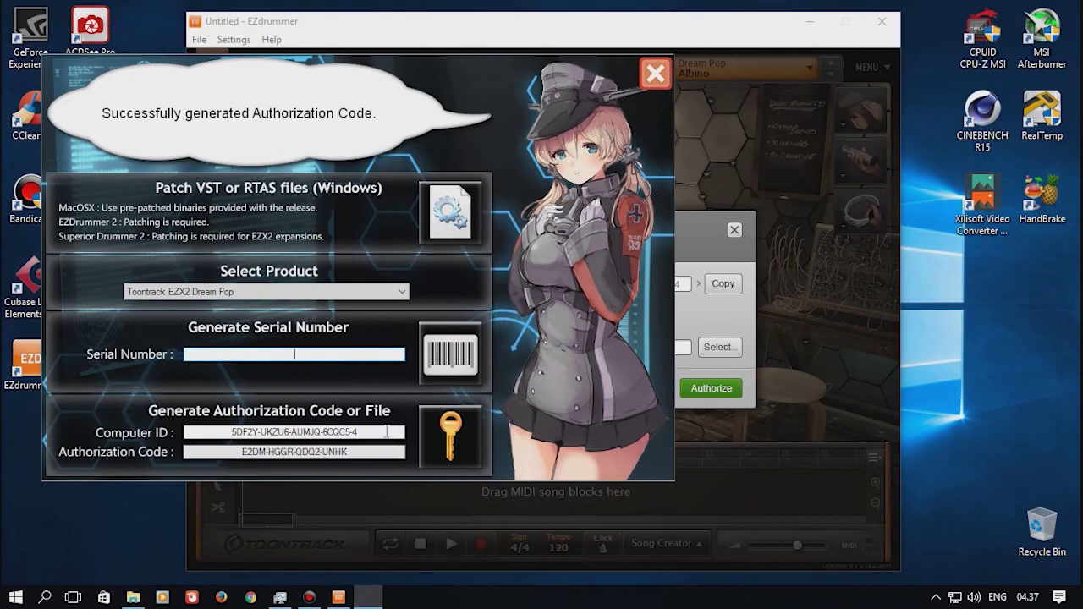
Replace the keygen's computer ID with the copied one and generate a serial number for EZX2 Dream Pop.
left_click_drag(386, 432, 152, 414)
right_click(289, 434)
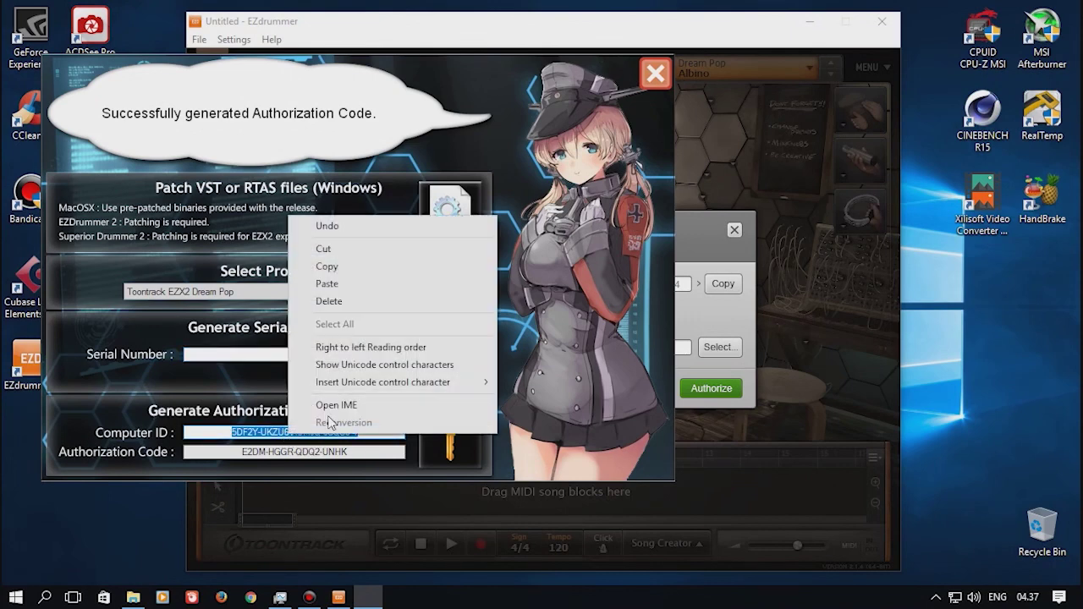
left_click(358, 287)
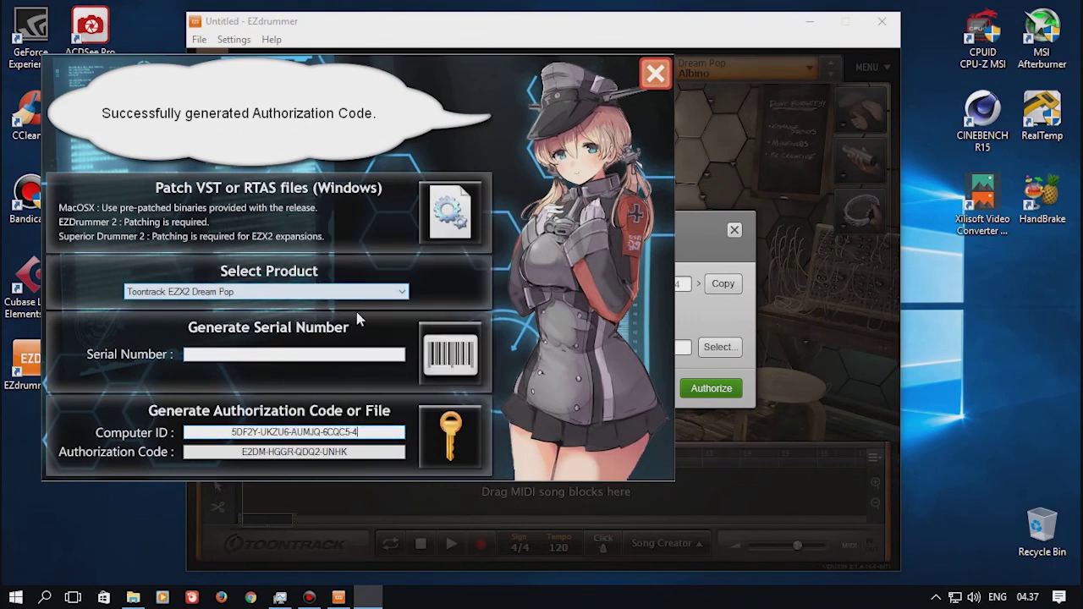
left_click(458, 362)
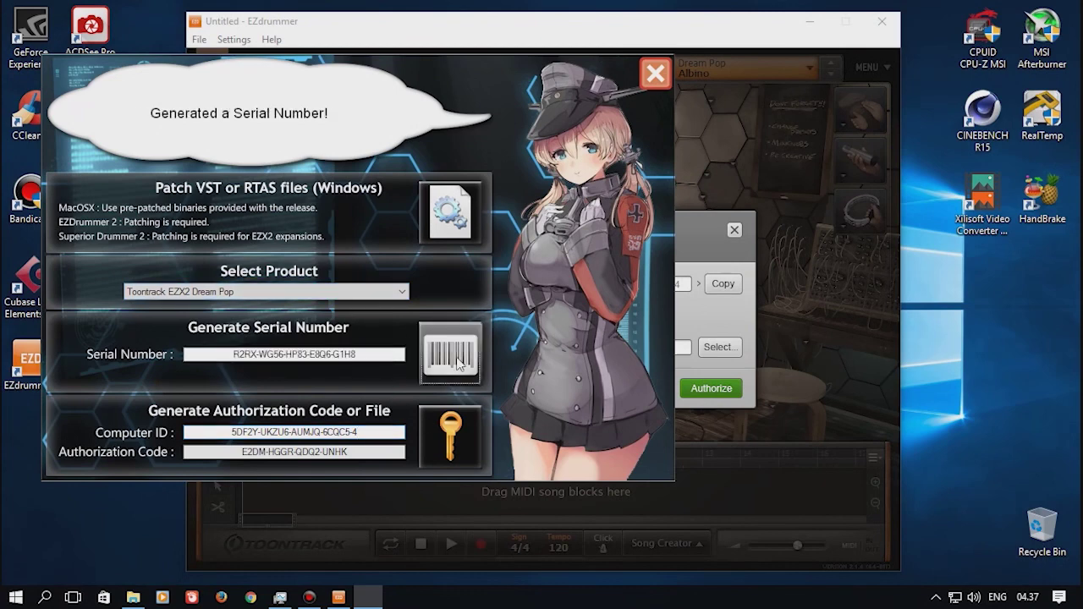
Generate the Dream Pop authorization file and save it as R2RAUTH.ttauth in Downloads, replacing the existing file.
left_click(438, 446)
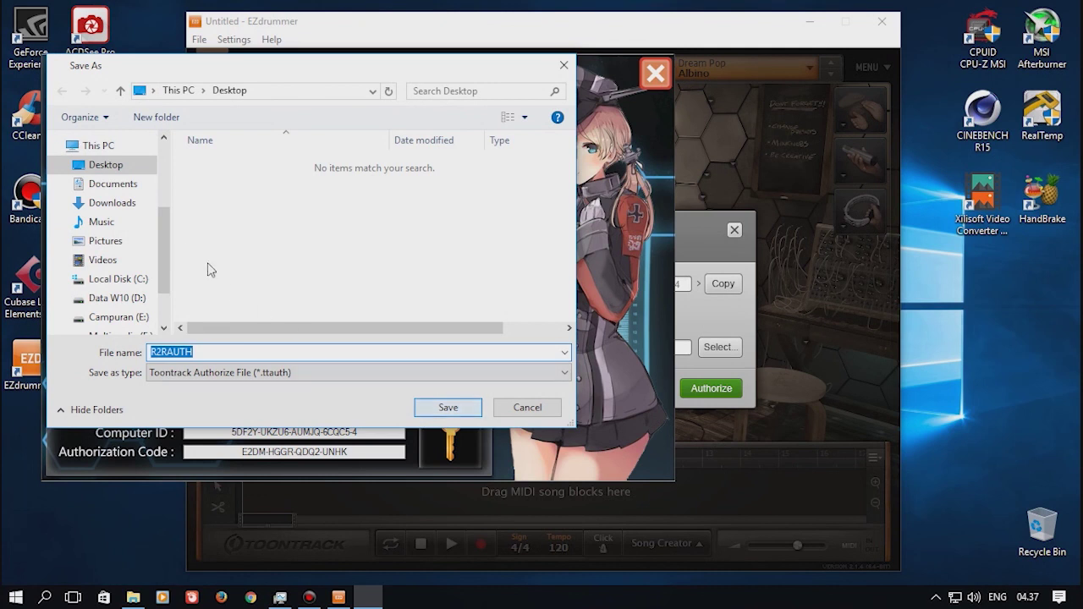
left_click(117, 208)
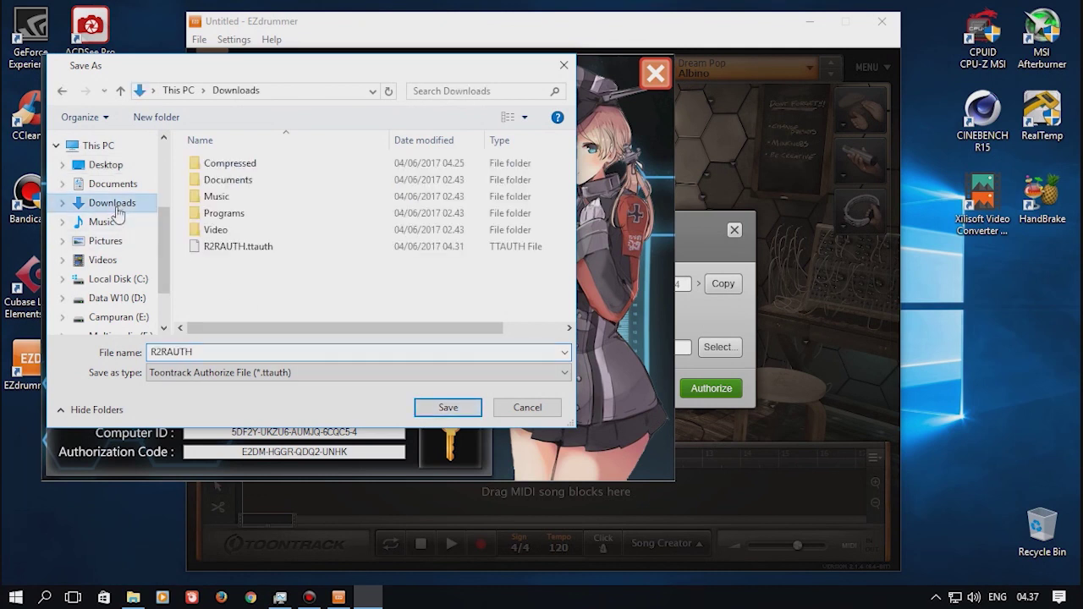
left_click(248, 251)
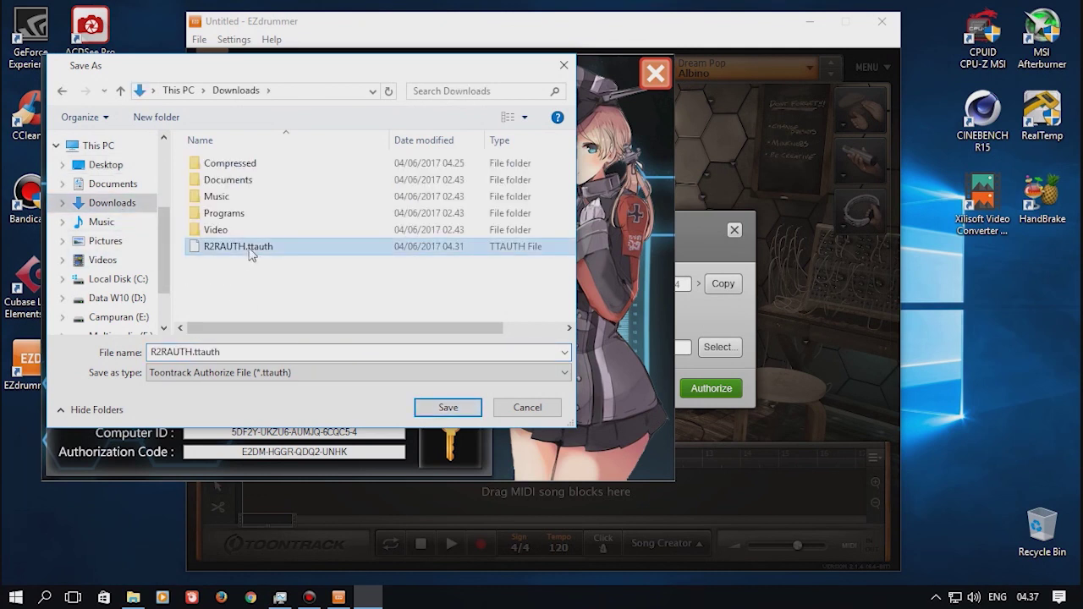
left_click(443, 408)
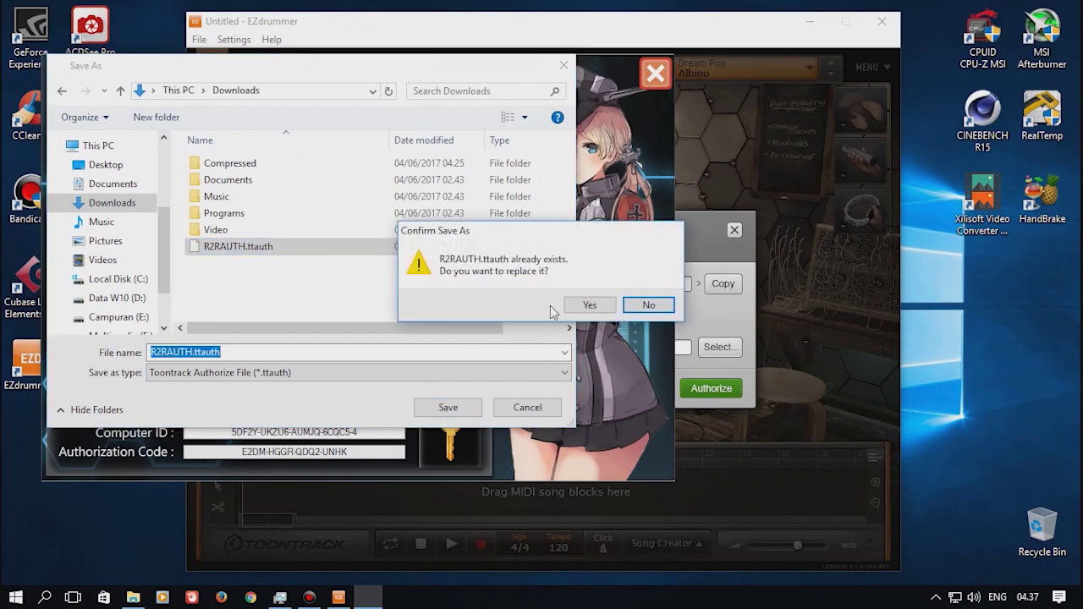
left_click(590, 306)
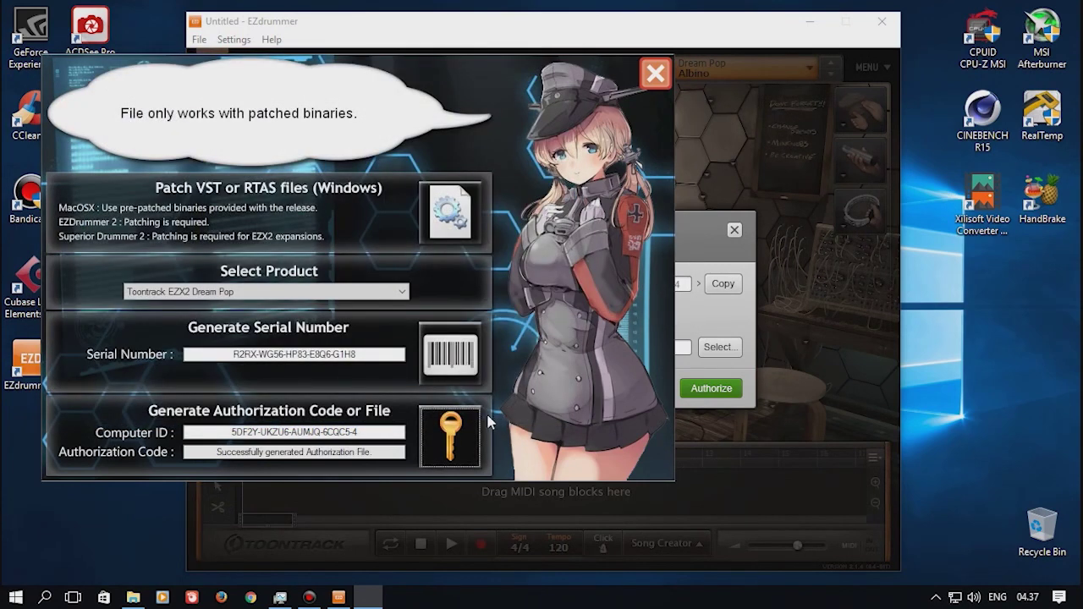
Close the keygen, authorize Dream Pop in EZdrummer with R2RAUTH.ttauth from Downloads and dismiss the confirmation.
left_click(655, 74)
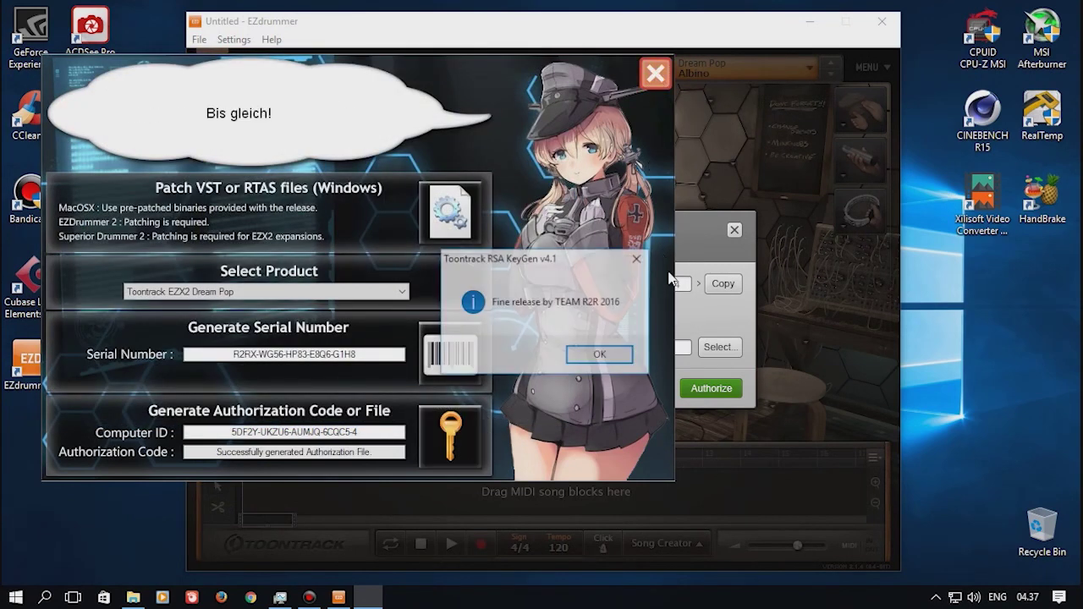
left_click(610, 356)
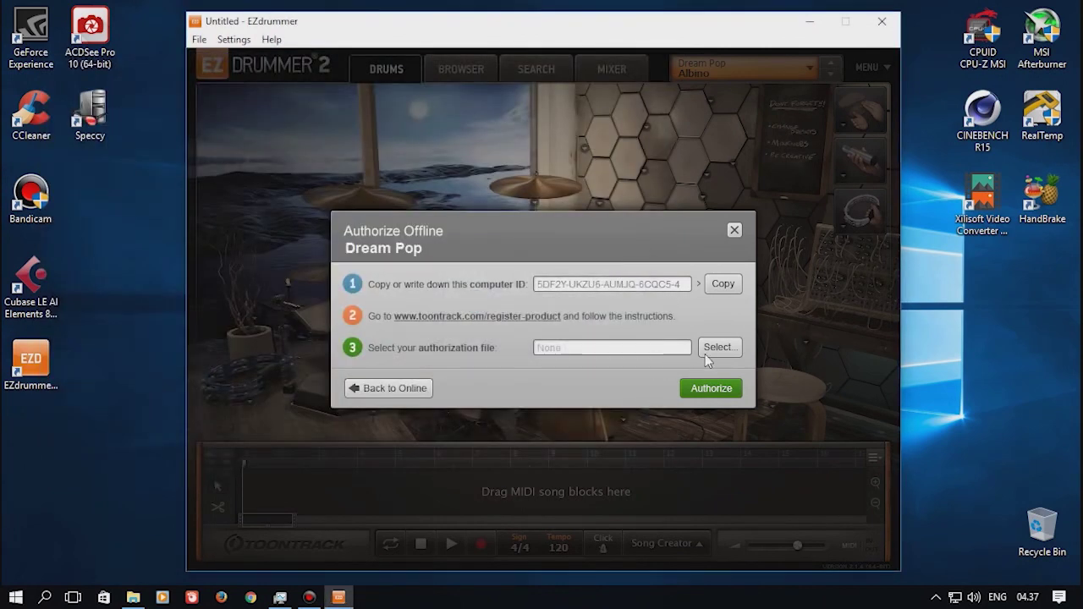
left_click(714, 348)
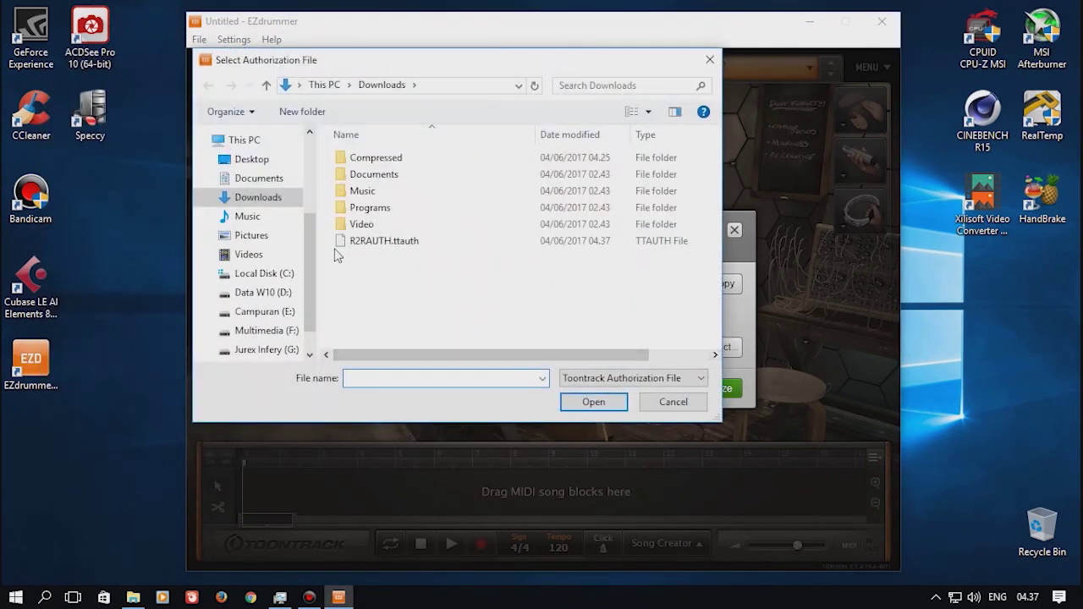
double_click(396, 244)
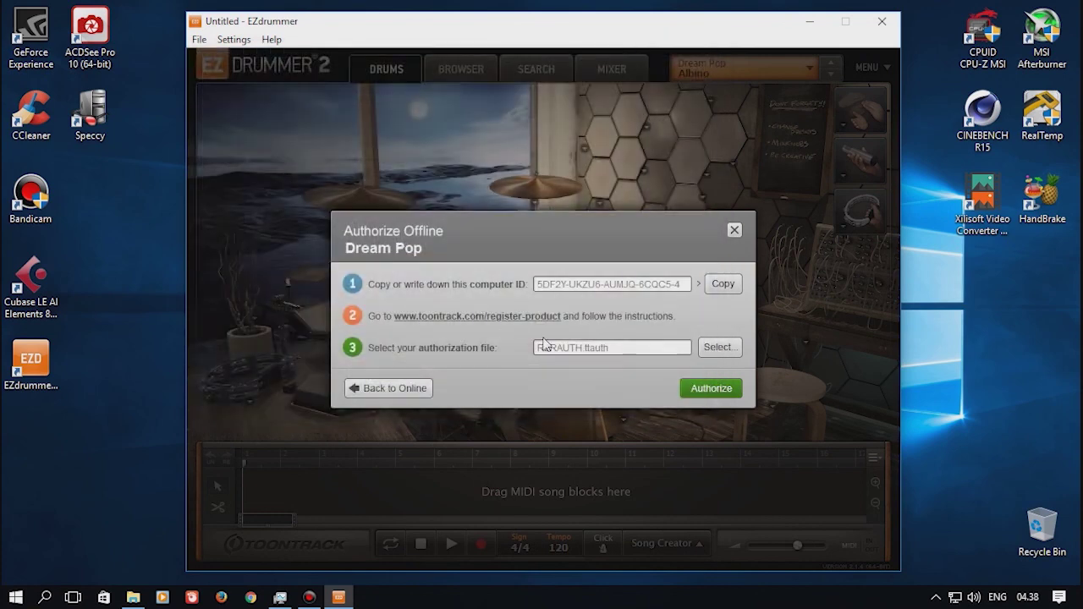
left_click(711, 390)
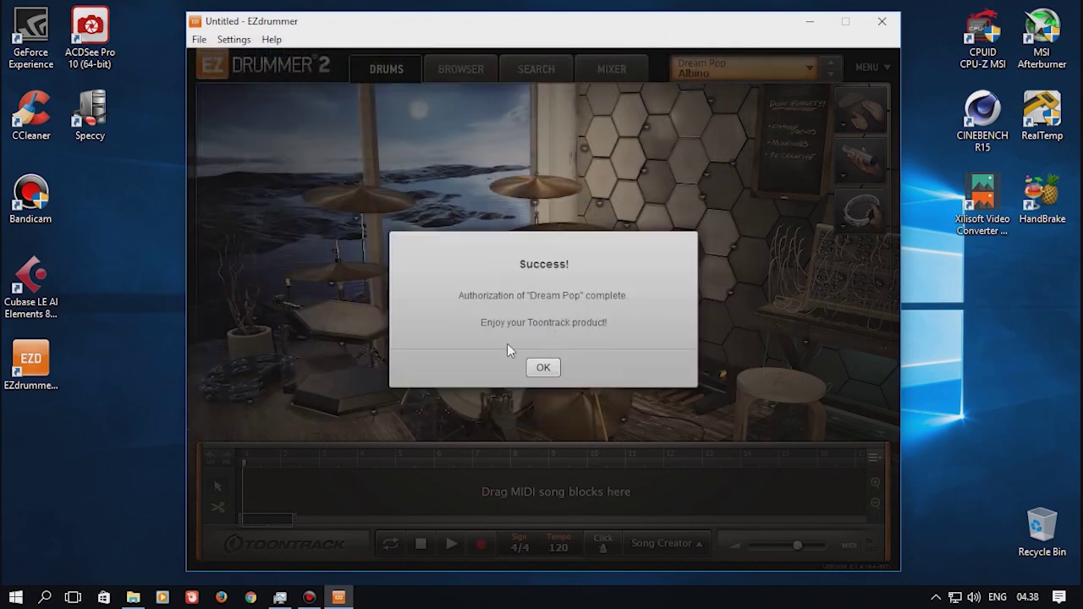
left_click(543, 368)
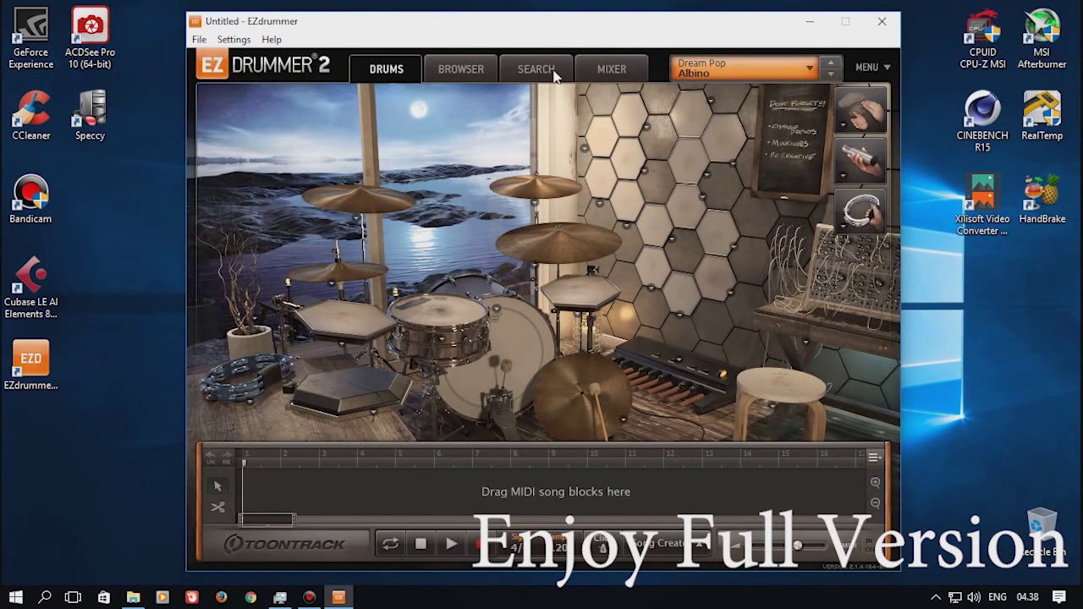
Look through EZdrummer's mixer, groove search and drum kit views, and start closing the program.
left_click(615, 73)
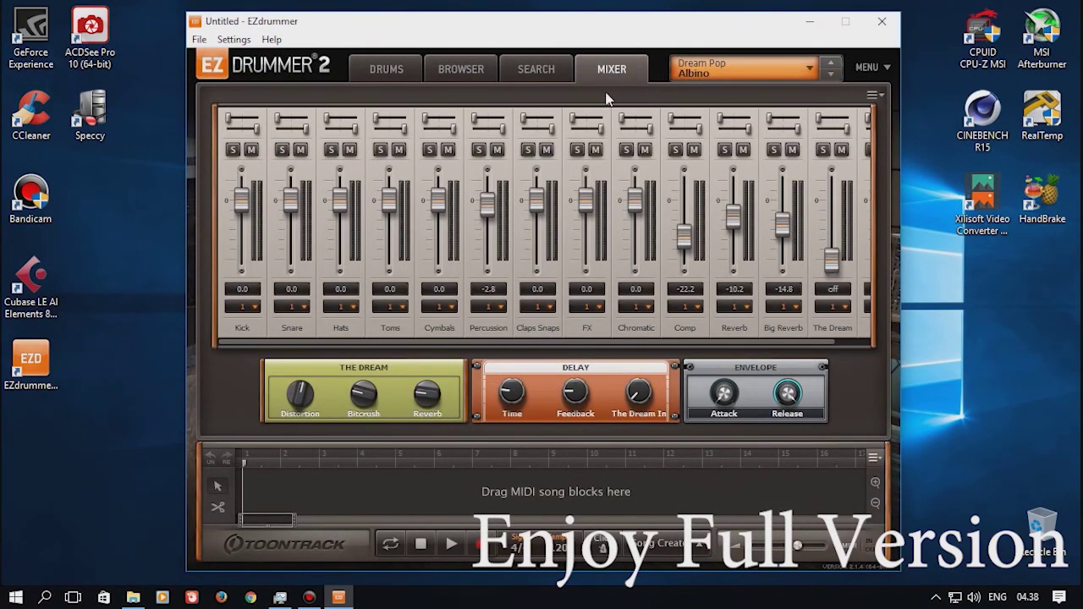
left_click(570, 80)
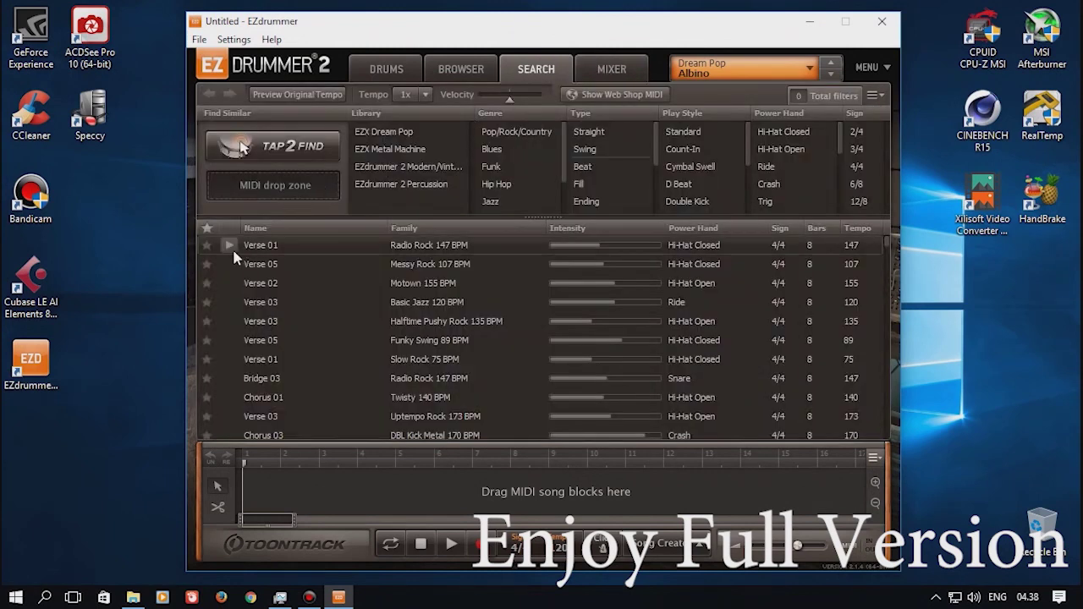
left_click(626, 74)
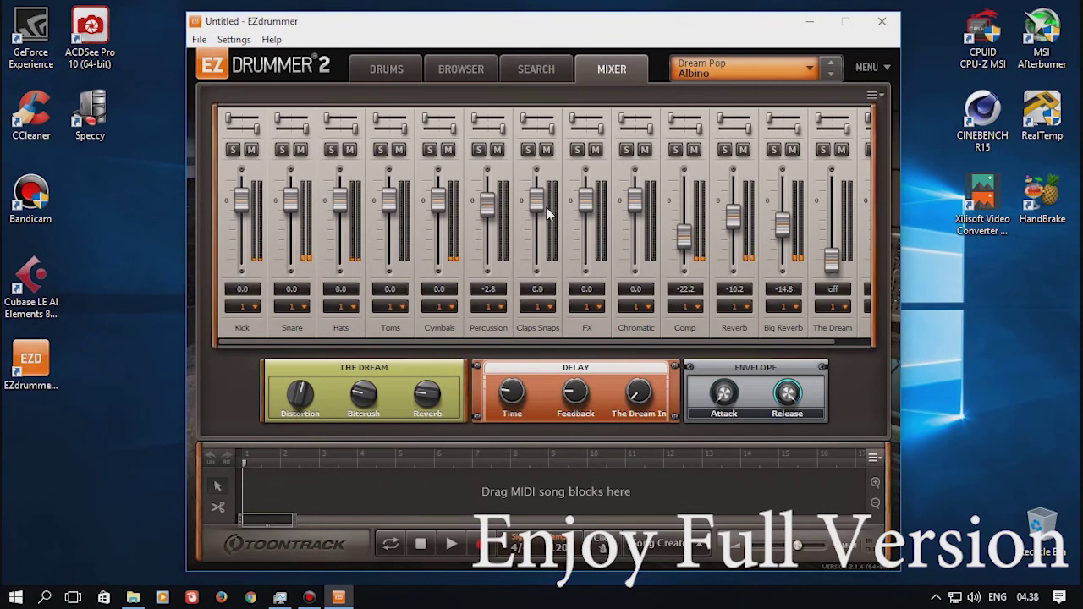
left_click(393, 73)
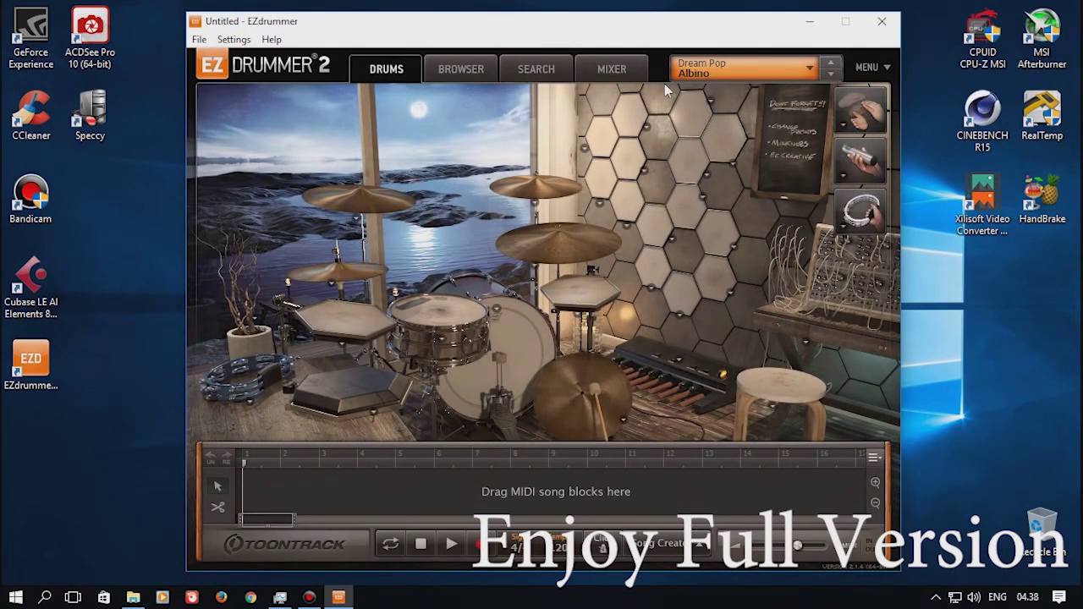
left_click(588, 68)
left_click(541, 69)
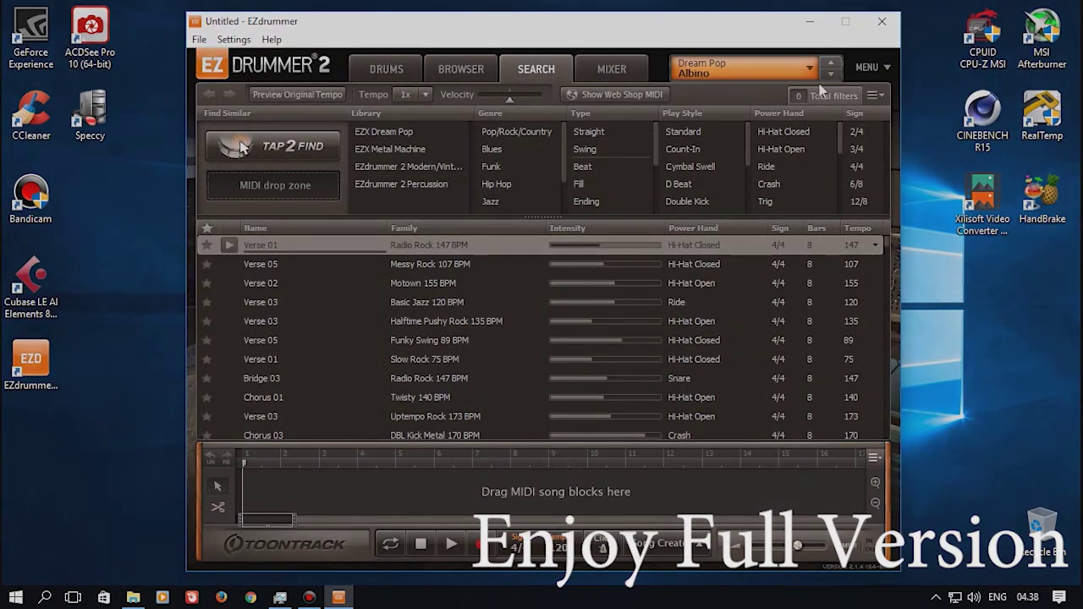
left_click(881, 21)
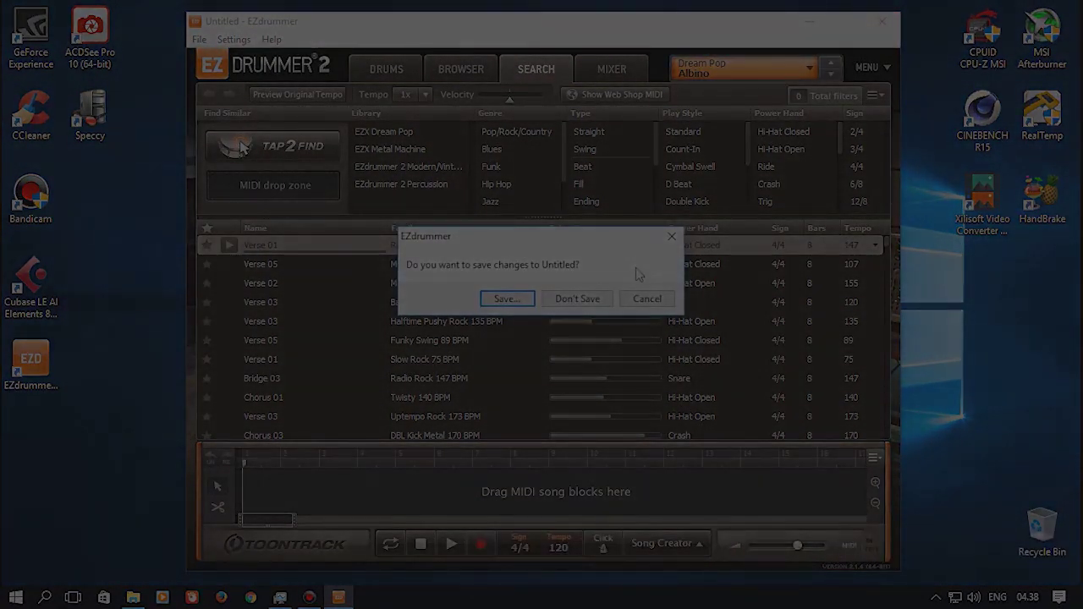